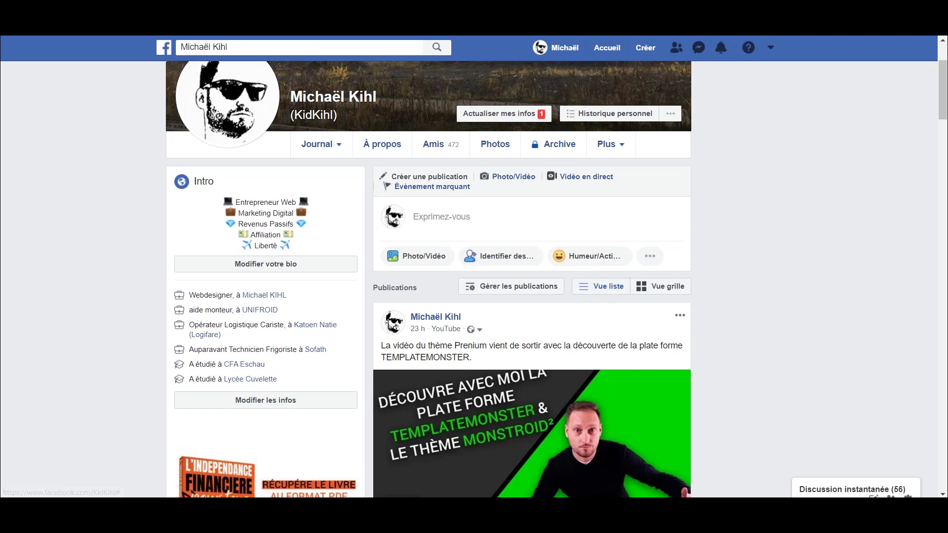
Start creating a new Facebook group from the profile page
scroll(563, 223, down, 5)
scroll(563, 222, up, 6)
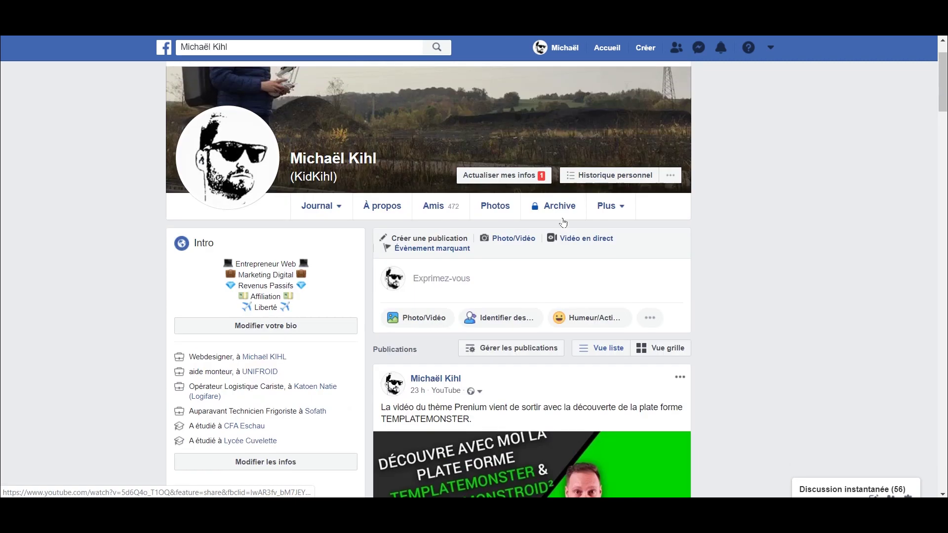
click(646, 49)
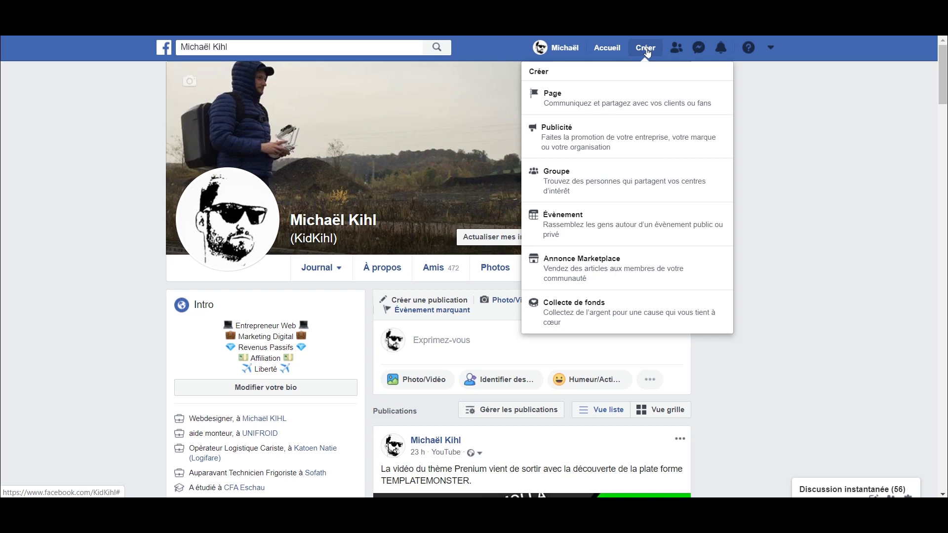
click(630, 184)
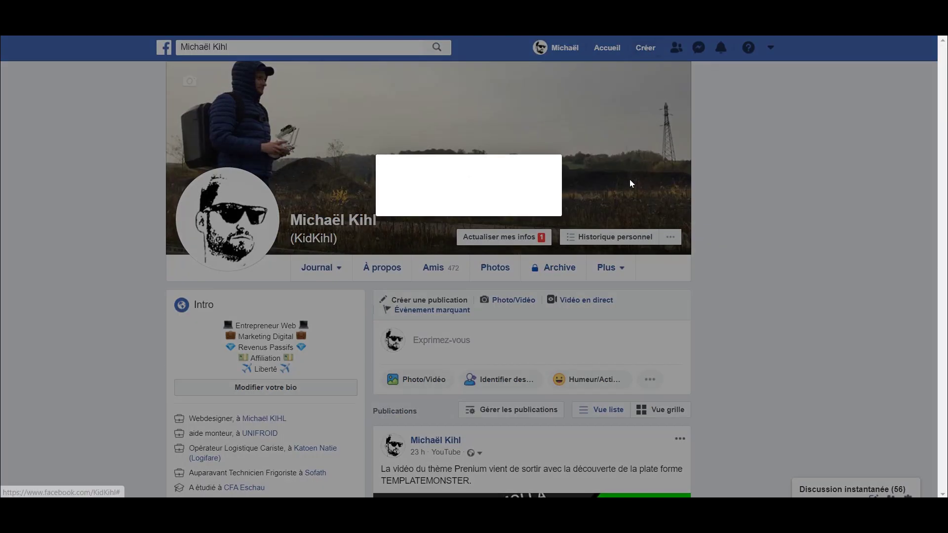
Name the group "ConvertKit France™ - Communauté Francophone Non Officielle"
click(345, 220)
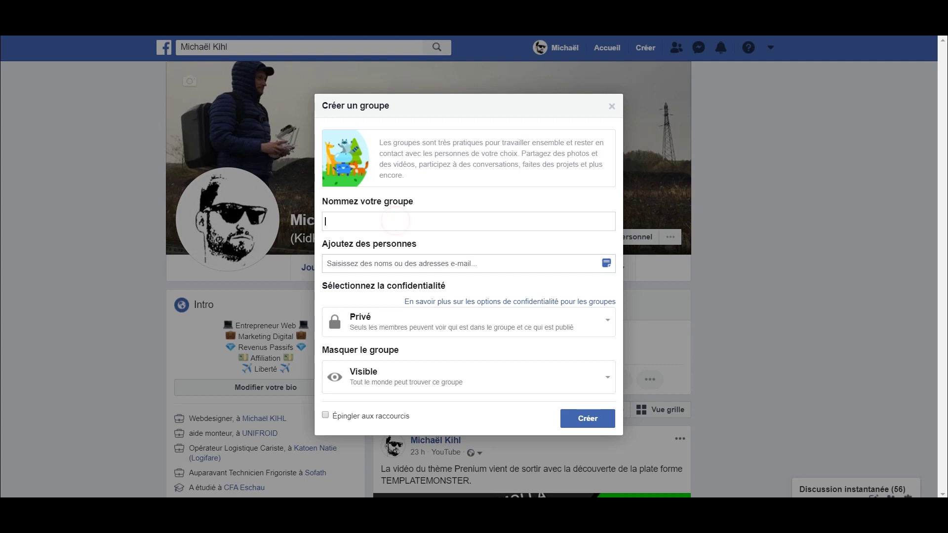
text(ConvertKit)
text(™)
text(- Communauté)
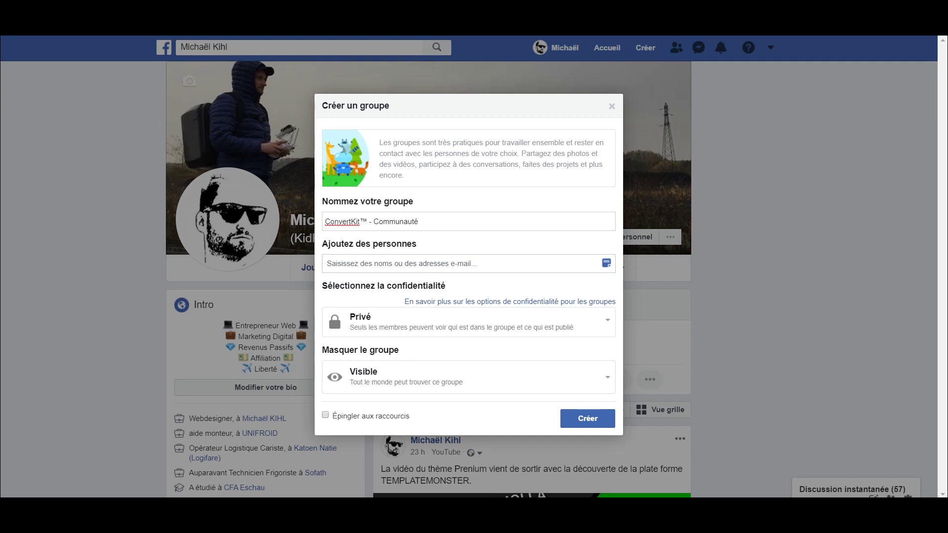
text( Francophone Non Officielle)
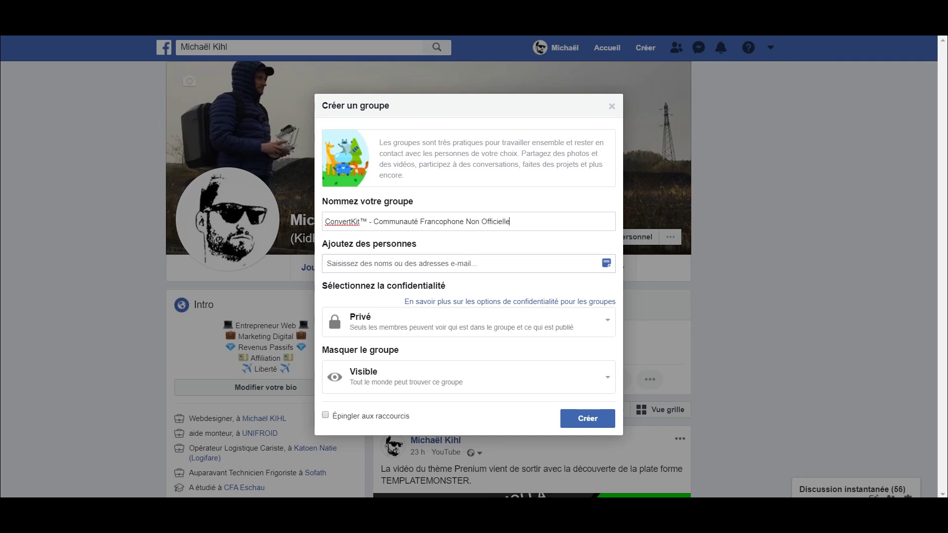
click(360, 221)
text(France)
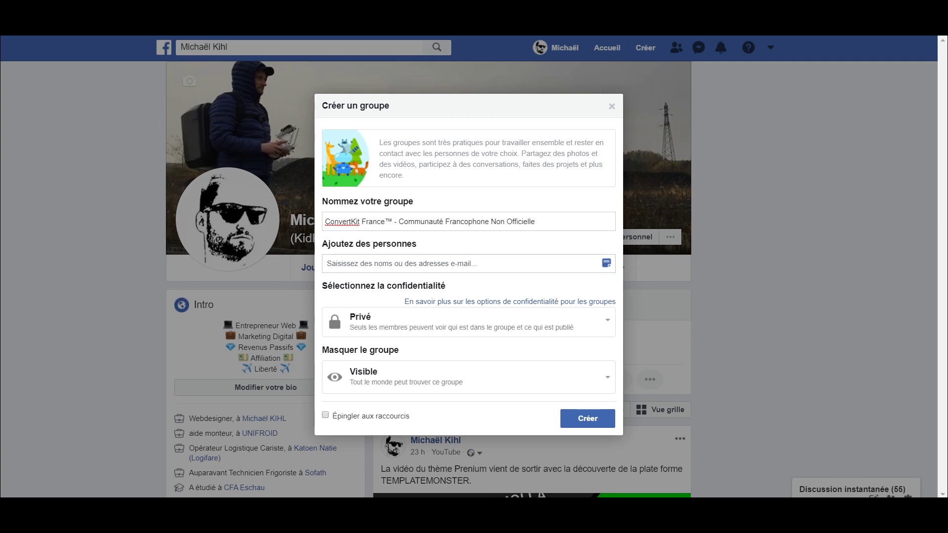
Add one contact to the people invited to the new group
click(402, 258)
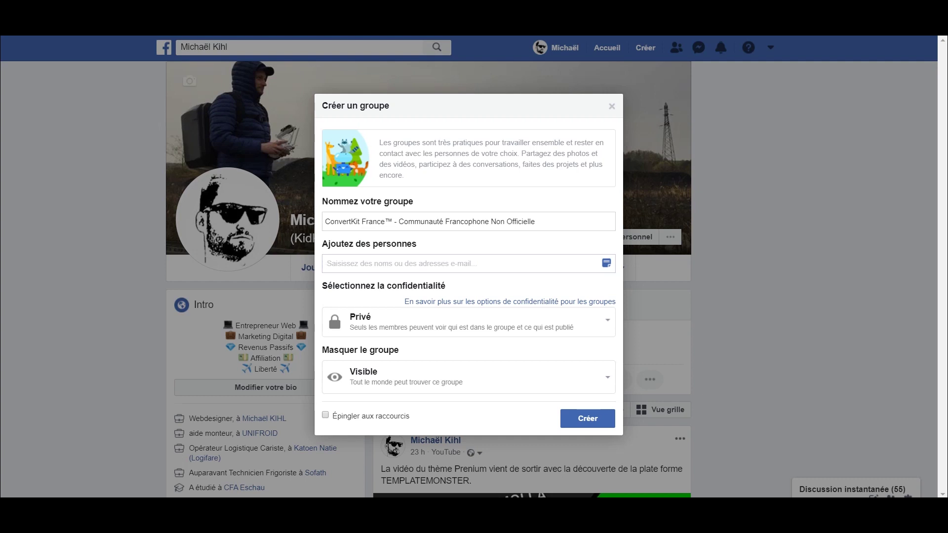
text(m)
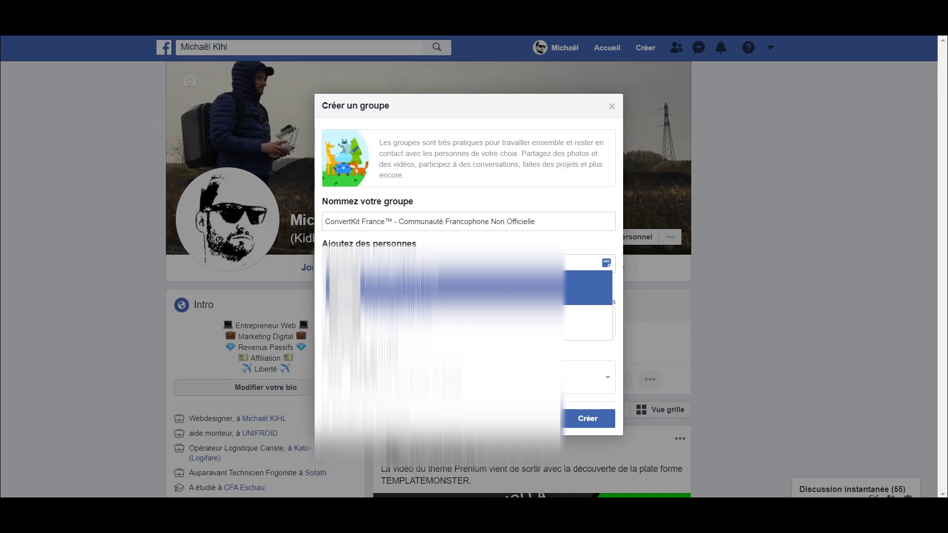
text(i)
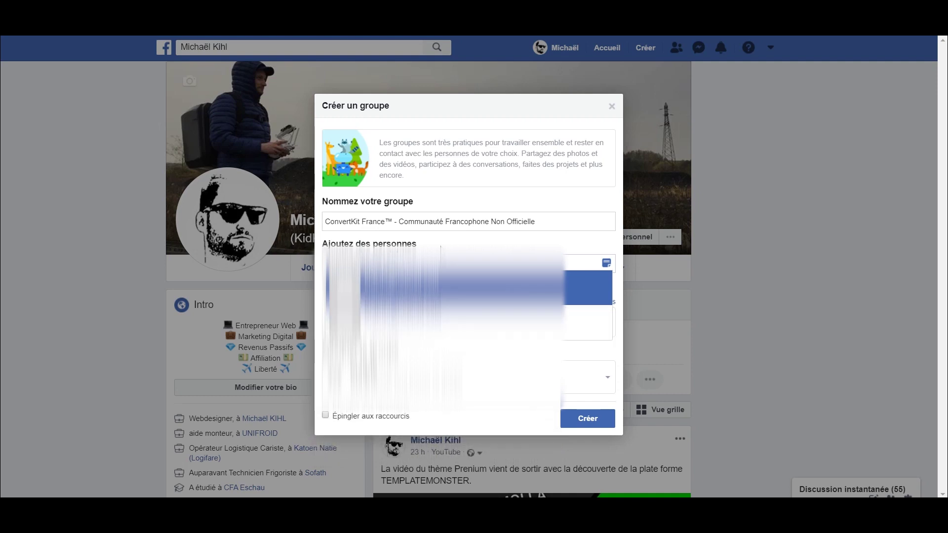
click(443, 243)
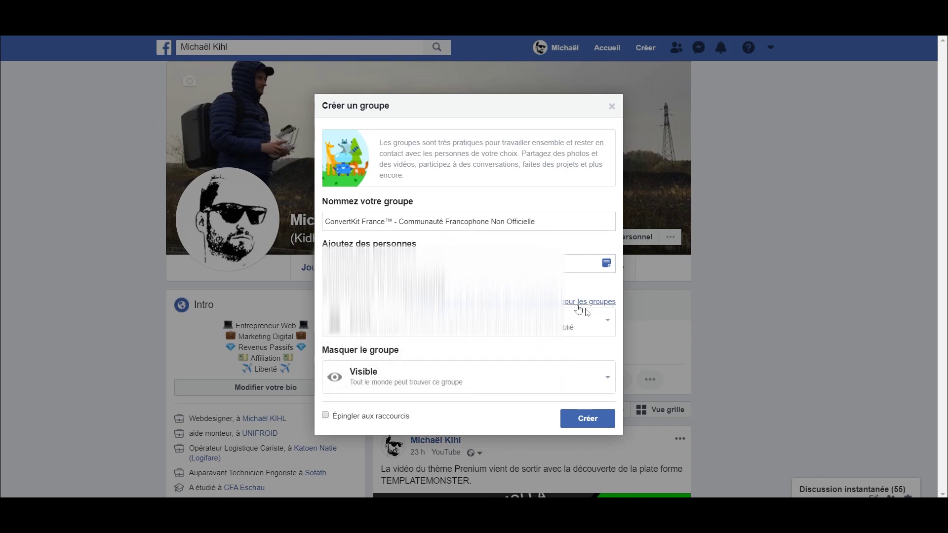
Create the group with privacy Privé and visibility Visible, pinned to the shortcuts
click(605, 324)
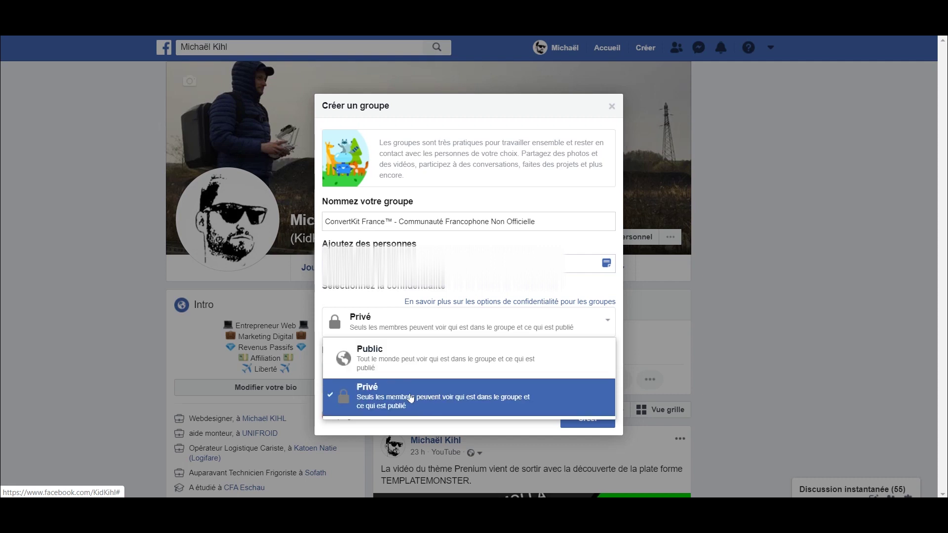
click(413, 397)
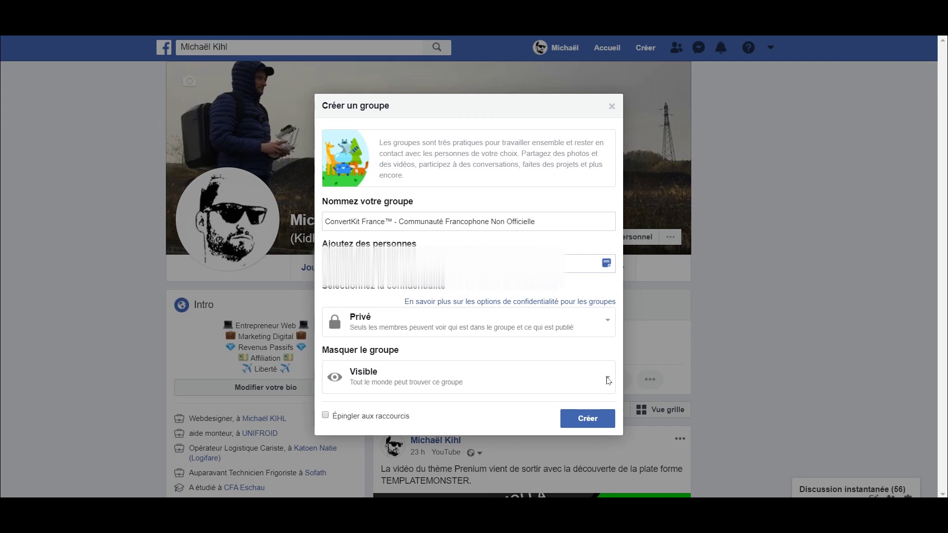
click(608, 380)
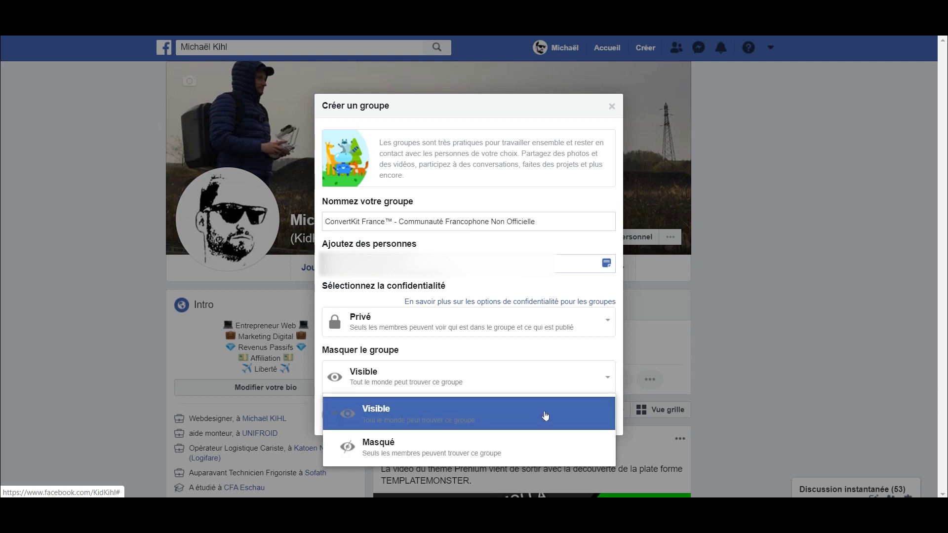
click(546, 416)
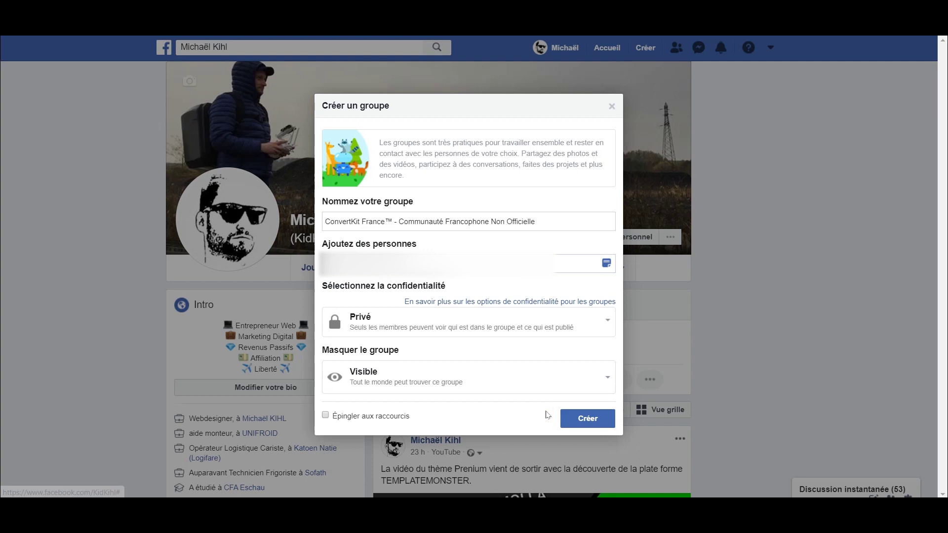
click(326, 416)
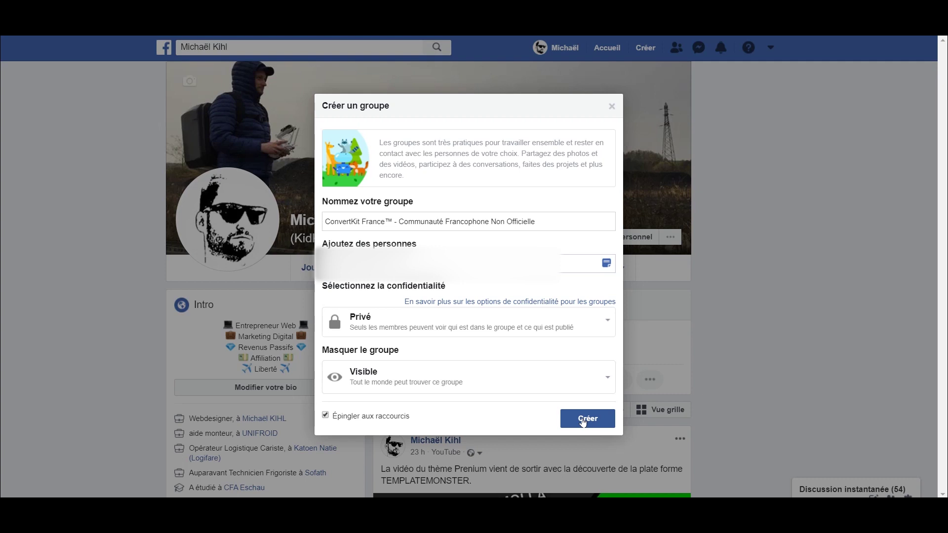
click(584, 421)
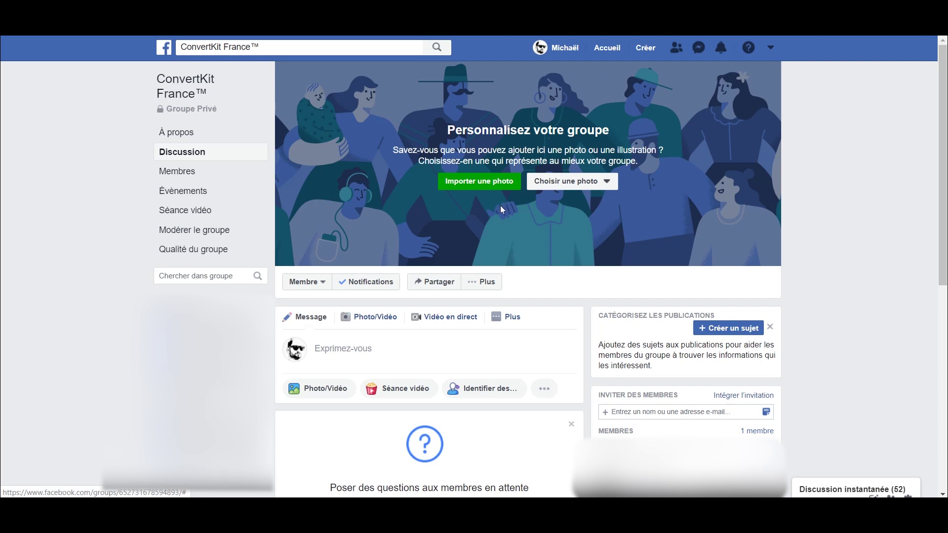
In the group's settings, keep the default group icon and add the "- Communauté" subtitle after "ConvertKit France™" in the name
click(477, 285)
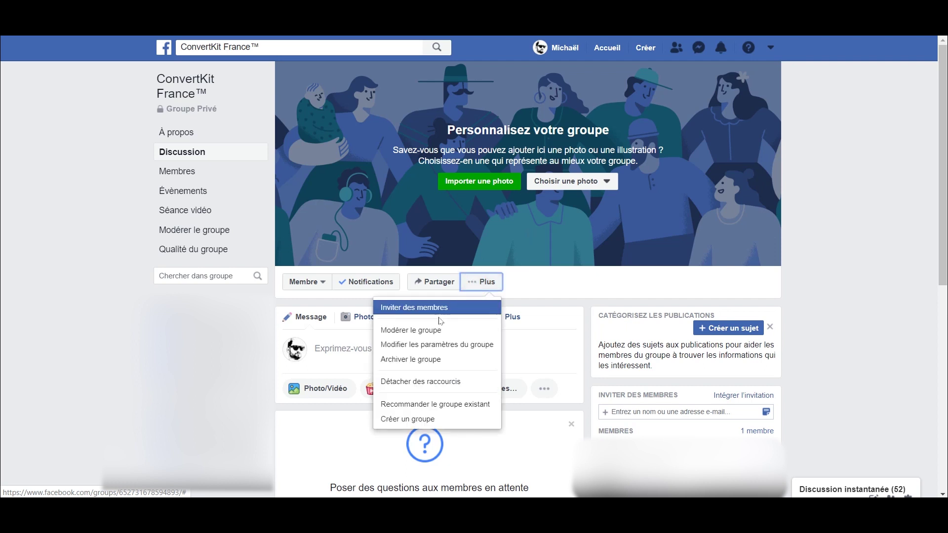
click(433, 346)
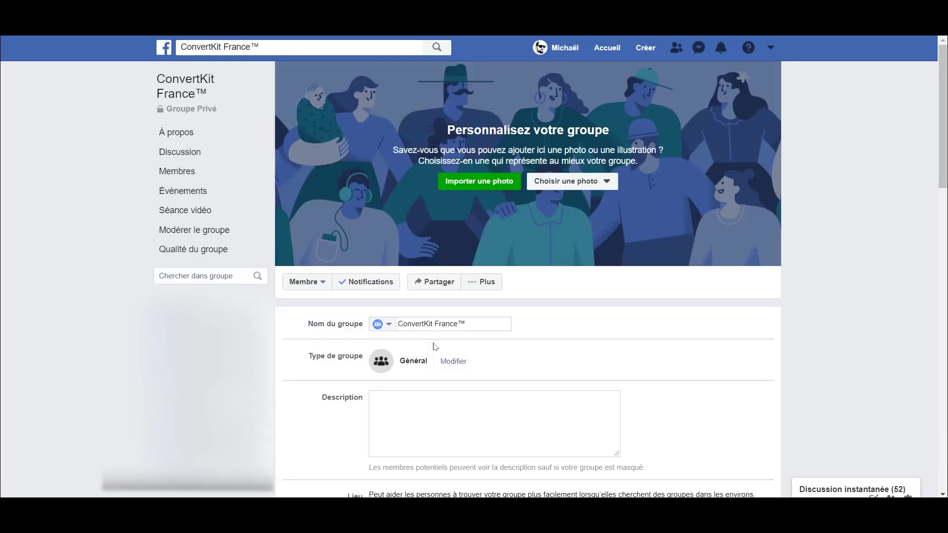
scroll(558, 282, down, 1)
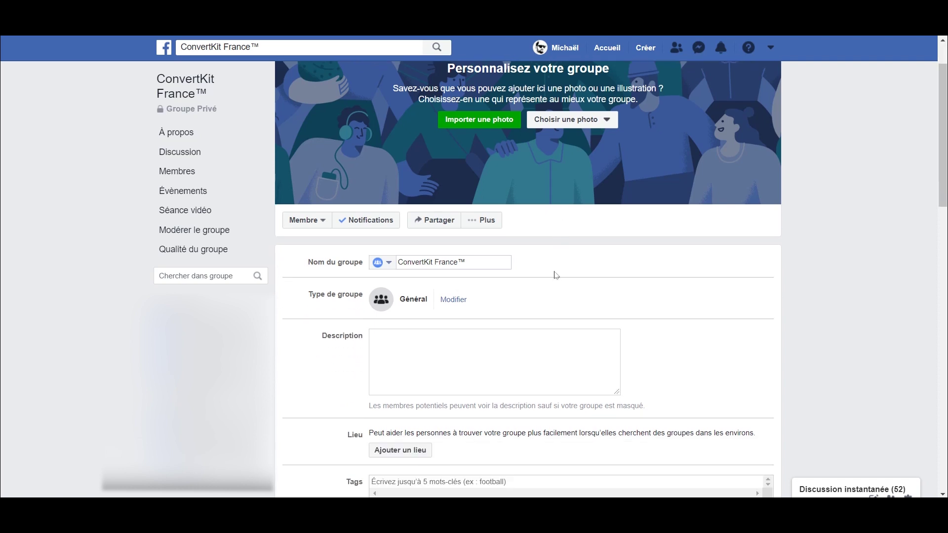
click(389, 263)
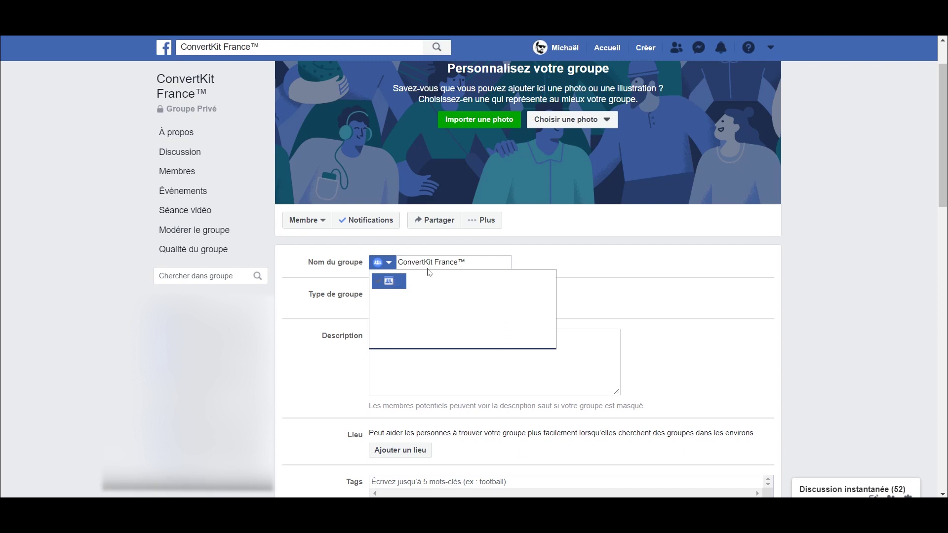
click(404, 283)
text(-)
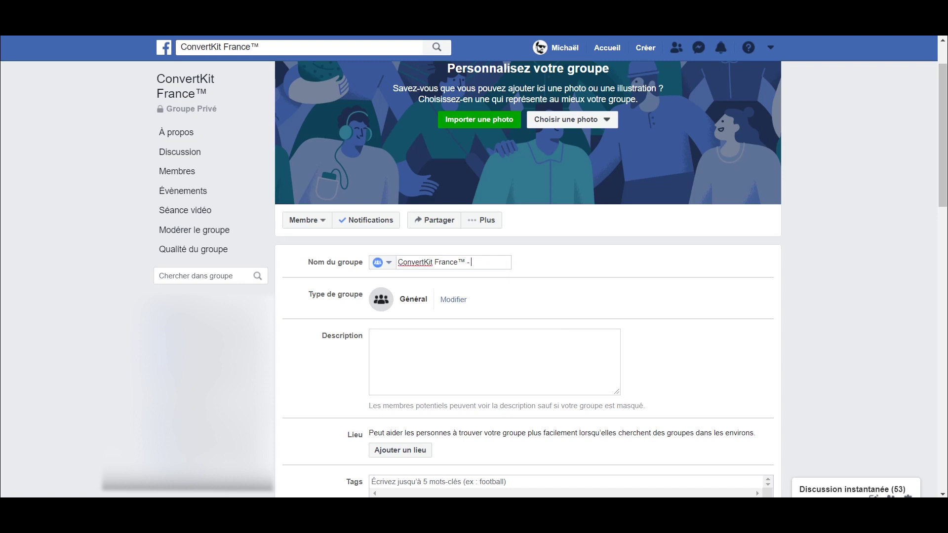
text( Communau)
Paste the prepared group description starting "A LIRE AVANT DE REJOINDRE LE GROUPE", with the joining conditions, welcome text and group rules
scroll(546, 245, down, 2)
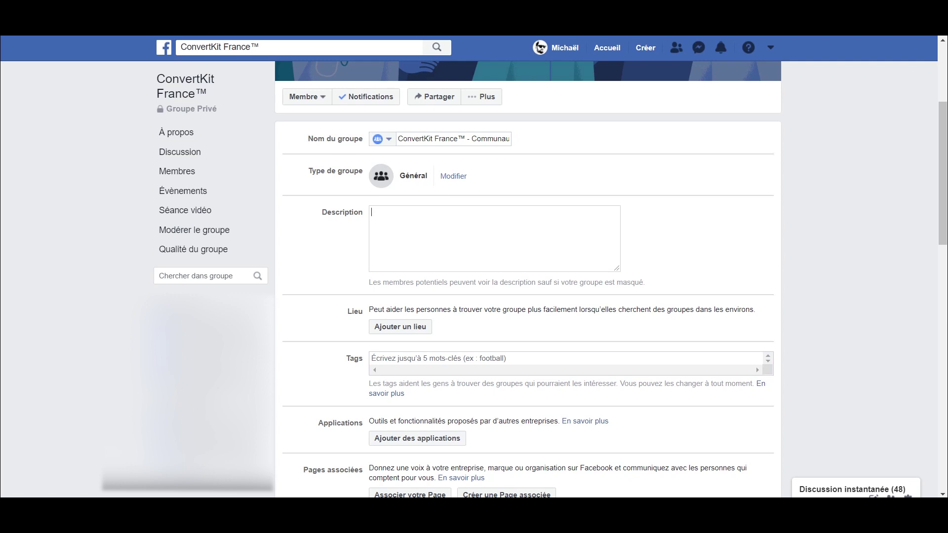
click(449, 223)
key(ctrl+v)
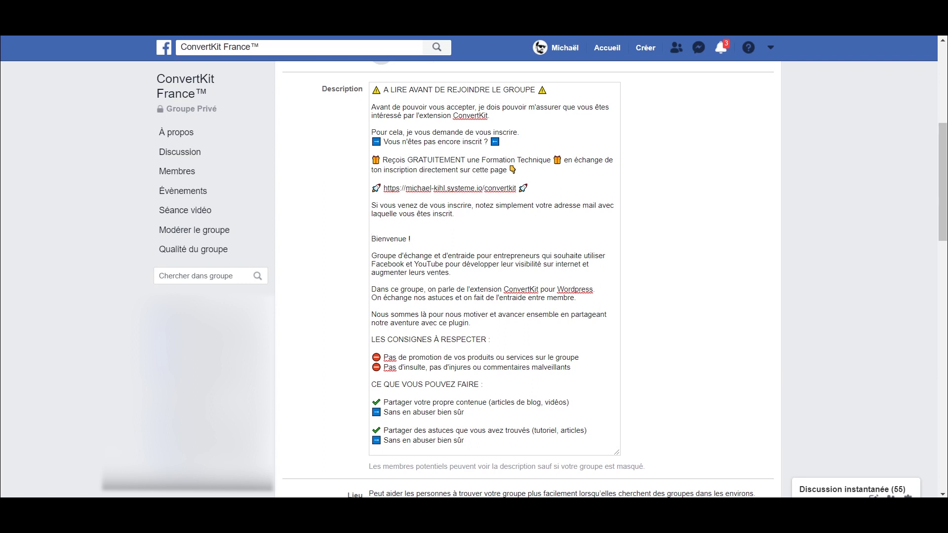
scroll(756, 490, down, 3)
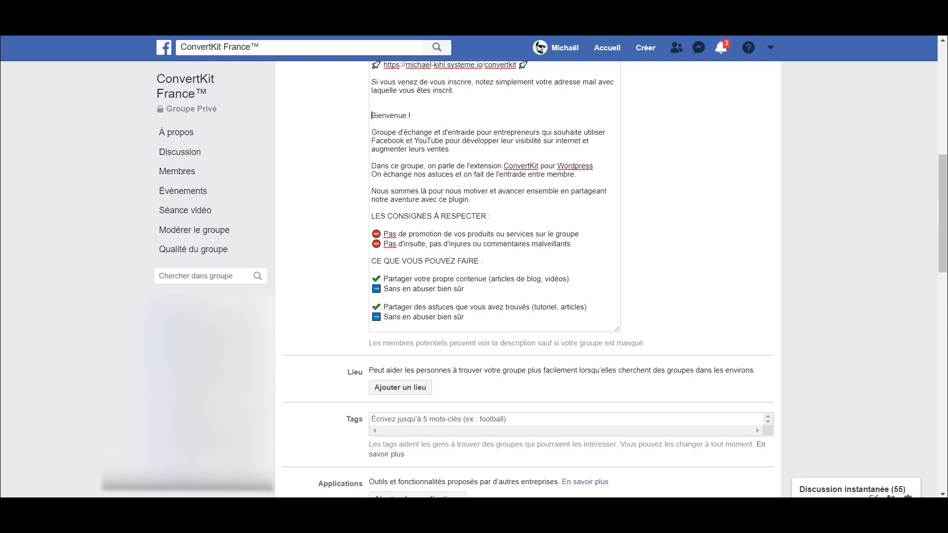
Add the suggested ConvertKit tag to the group by searching for "#convertkit"
scroll(493, 276, down, 3)
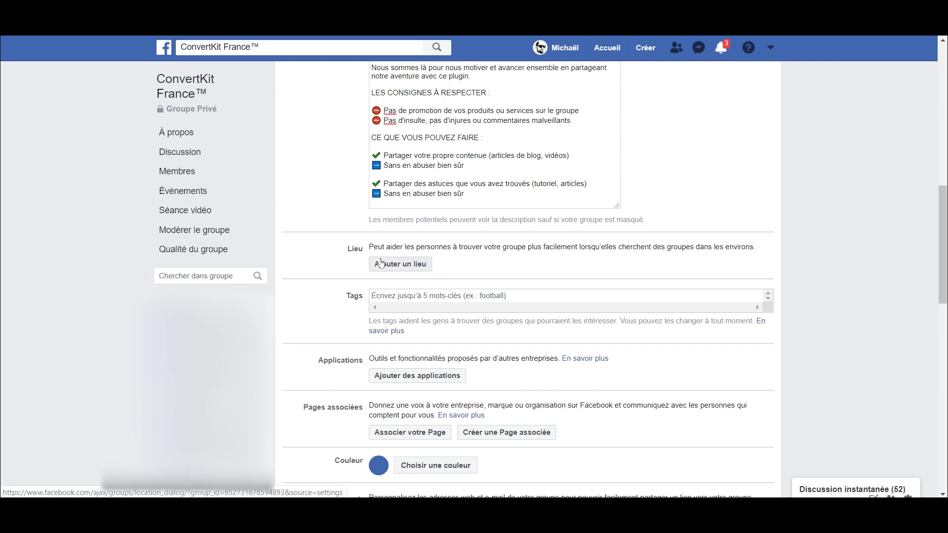
click(504, 295)
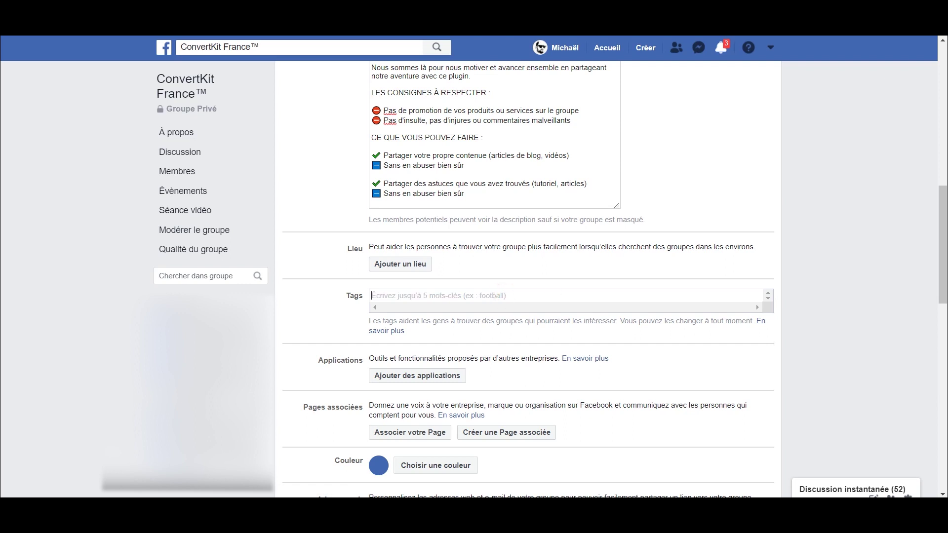
text(#convert)
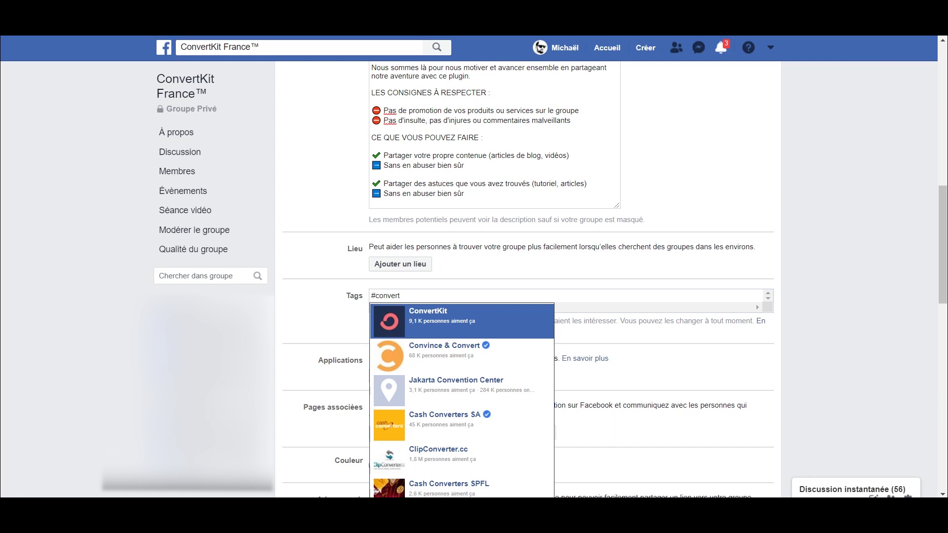
text(,)
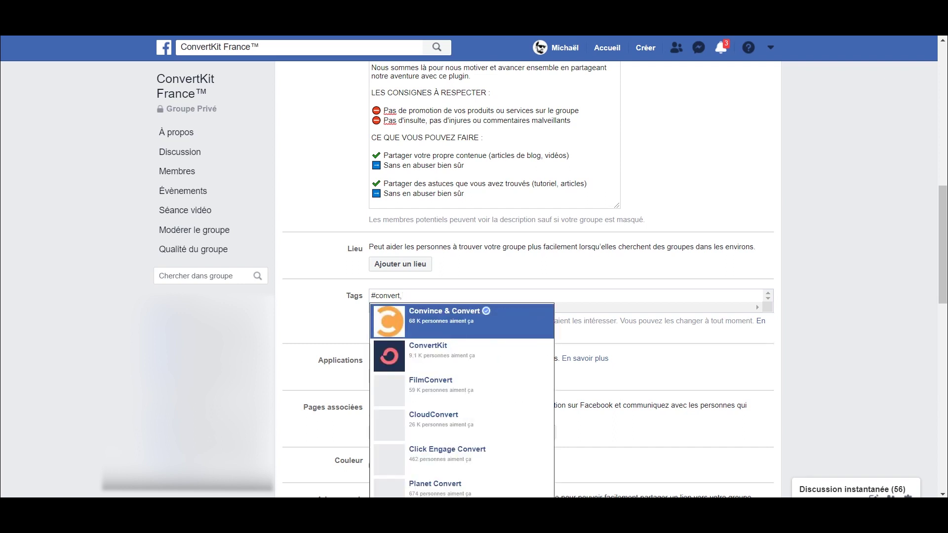
key(BackSpace)
text(kit)
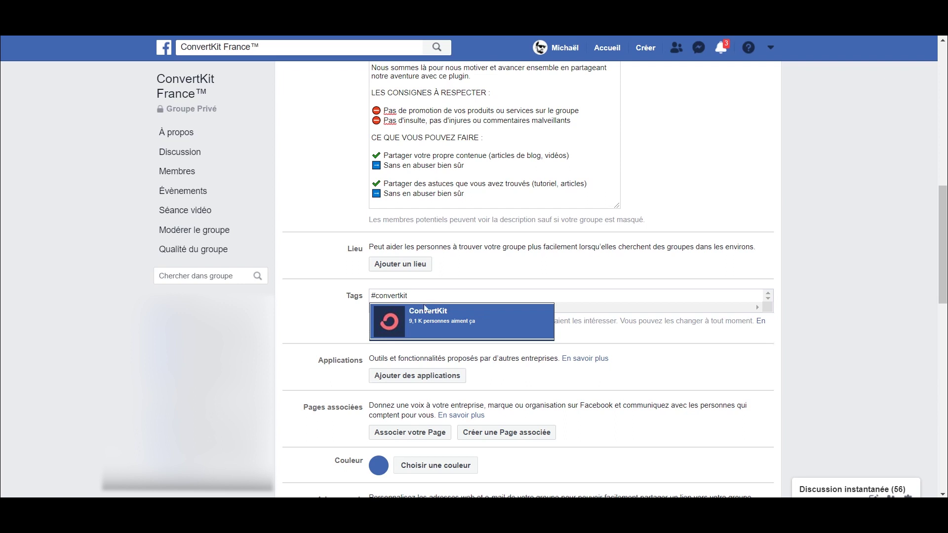
click(452, 316)
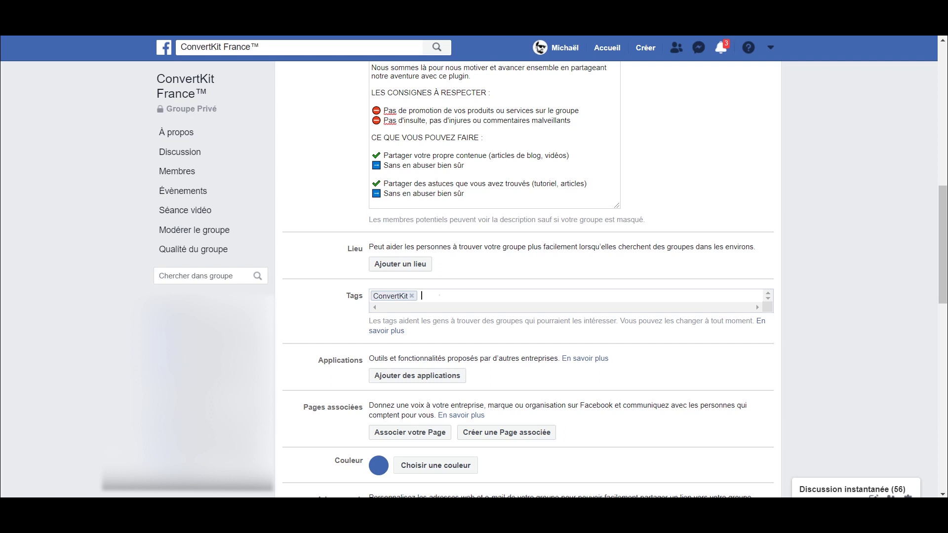
Change the group's colour to red-orange and apply it
scroll(381, 245, down, 3)
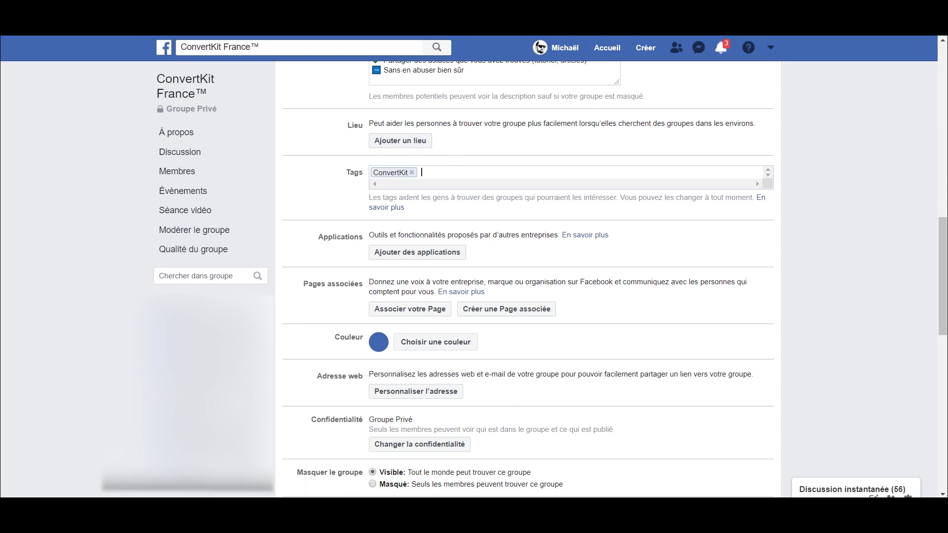
click(445, 343)
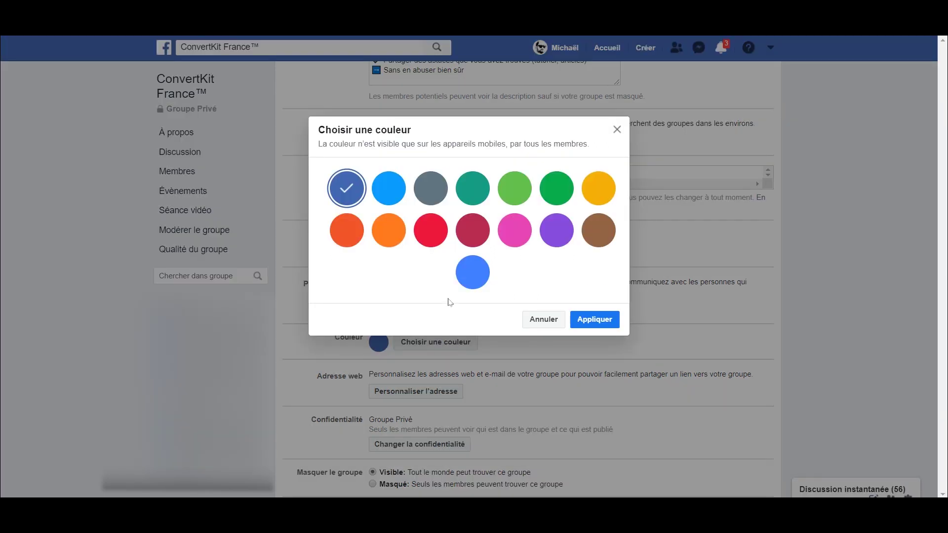
click(353, 239)
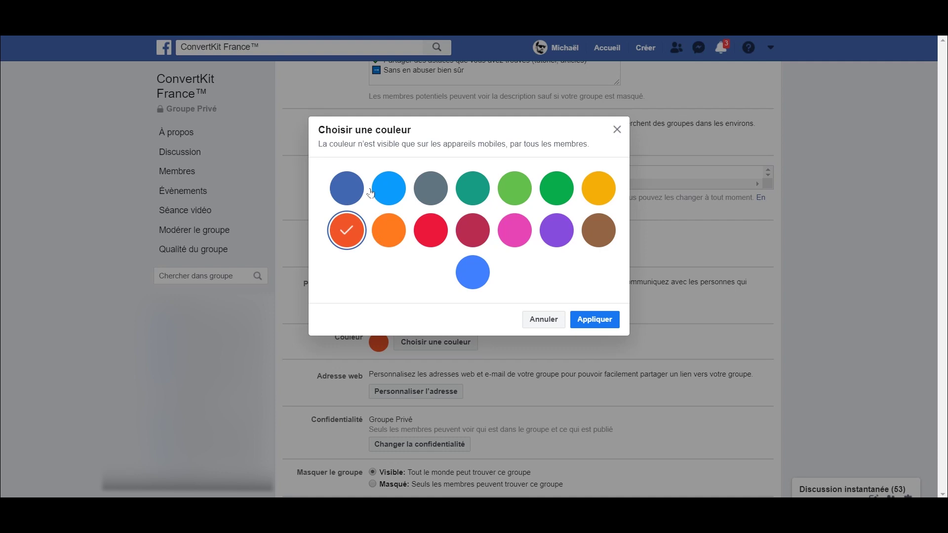
click(594, 319)
click(498, 340)
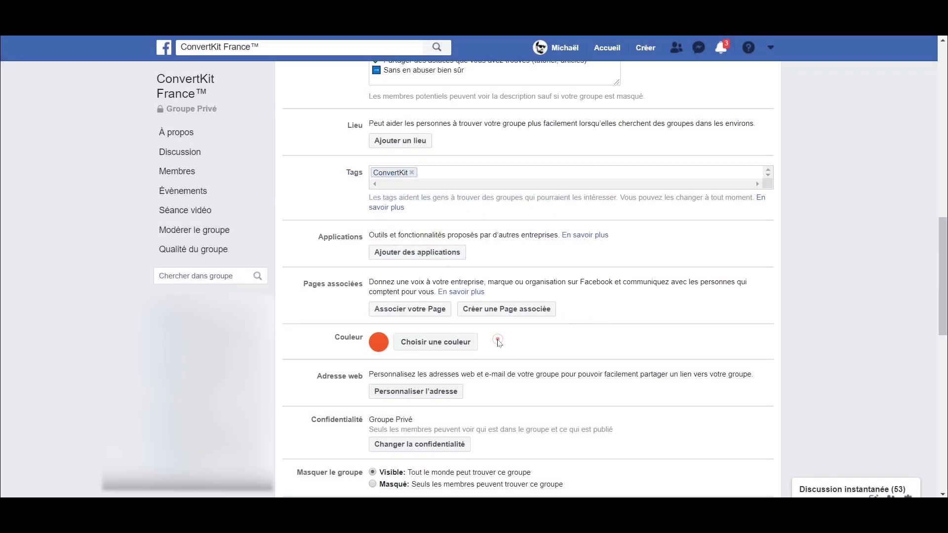
Pick the red-orange swatch in the group's colour settings and apply the choice
scroll(497, 341, down, 4)
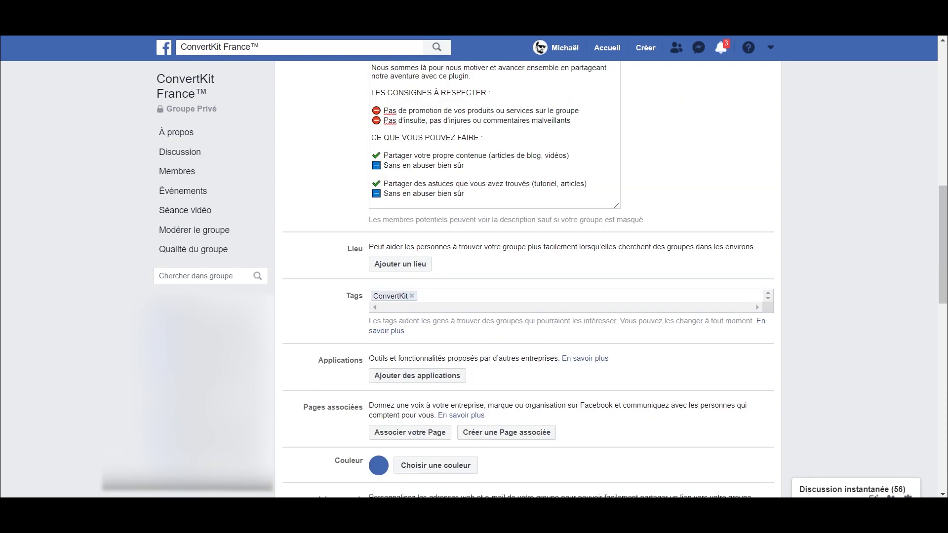
scroll(381, 246, down, 3)
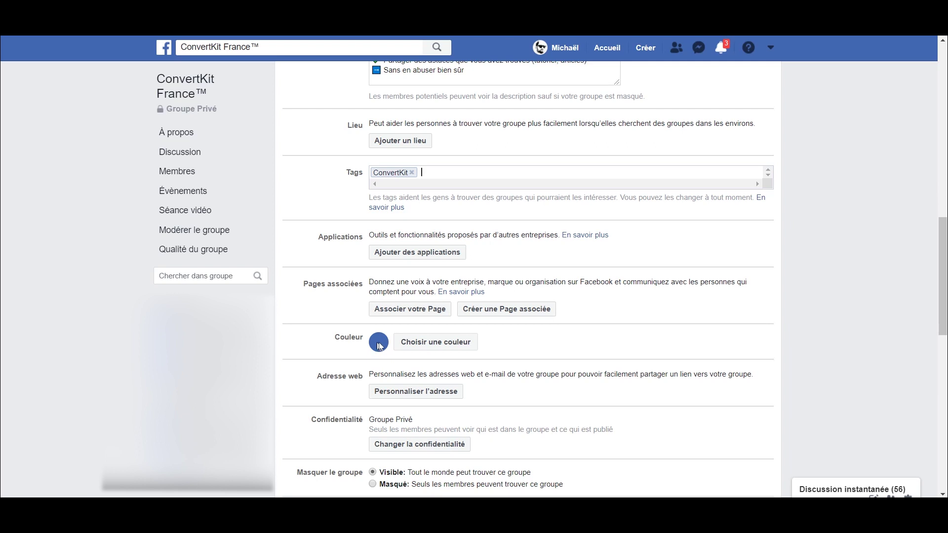
click(445, 344)
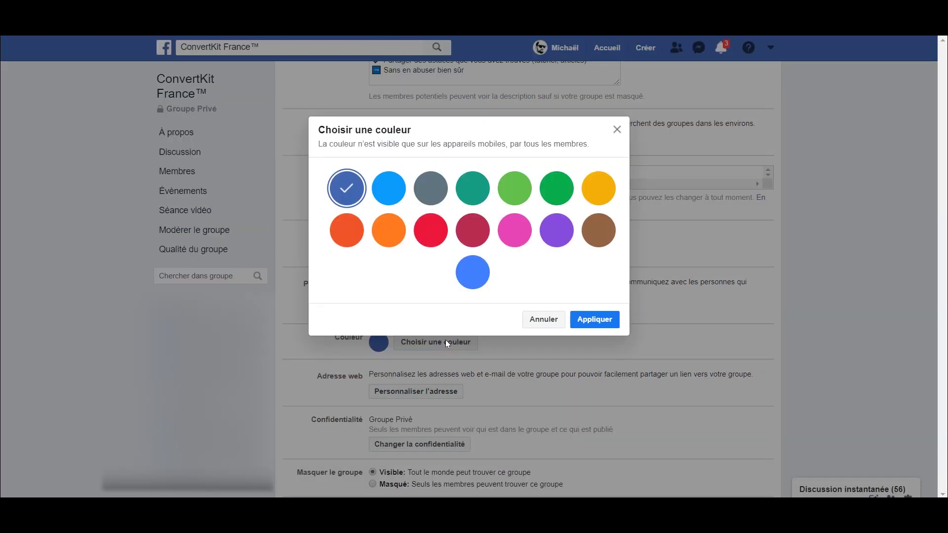
click(354, 238)
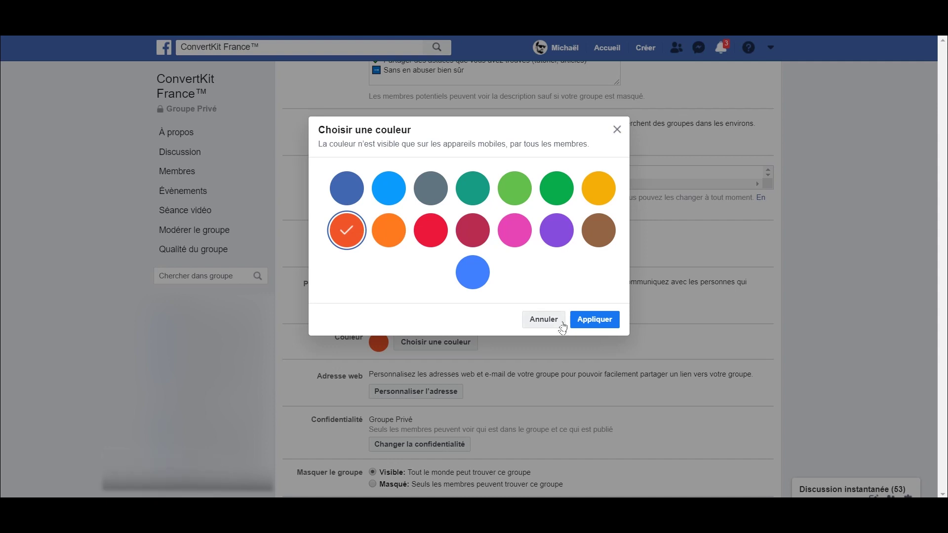
click(587, 324)
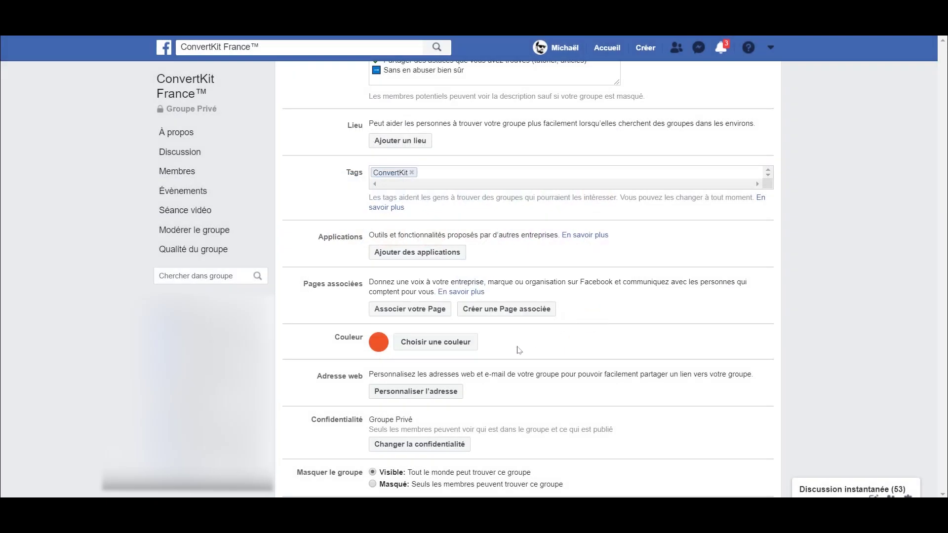
click(498, 340)
Examine the group's default web address in the browser, selecting its numeric group ID and the whole URL
scroll(498, 340, down, 4)
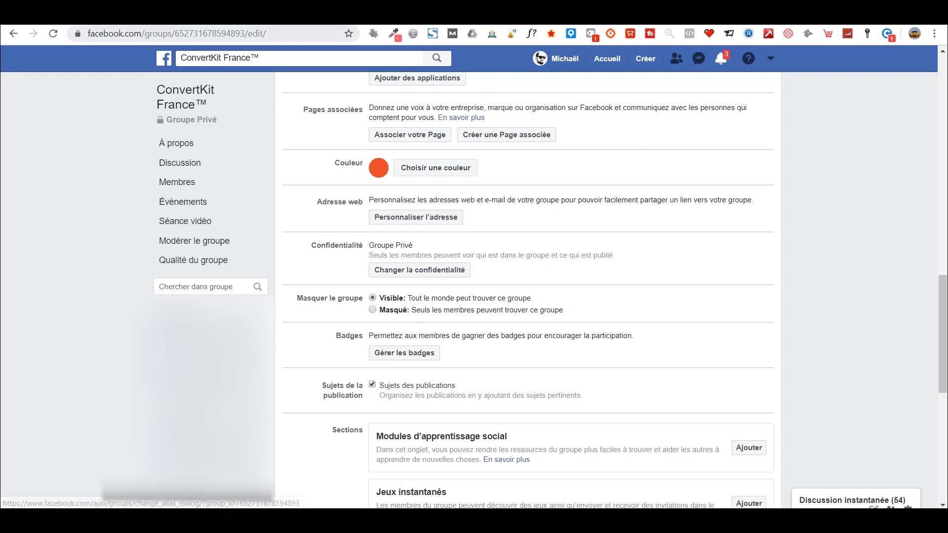
click(211, 32)
click(172, 33)
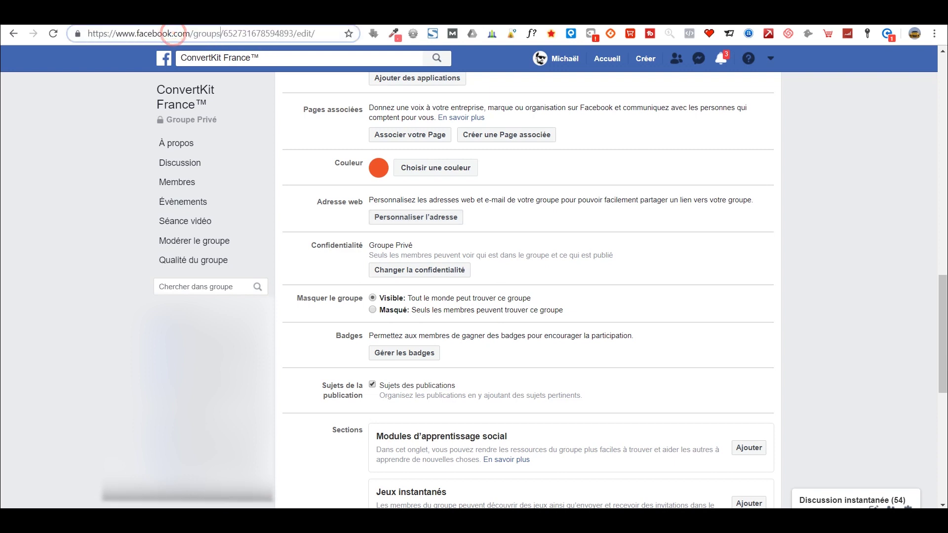
click(222, 32)
drag(223, 34, 295, 33)
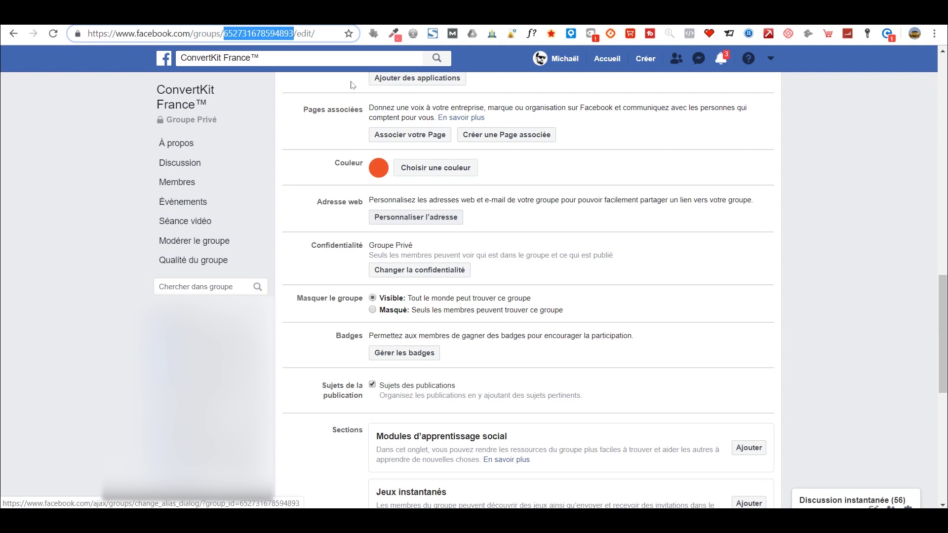
drag(319, 34, 81, 33)
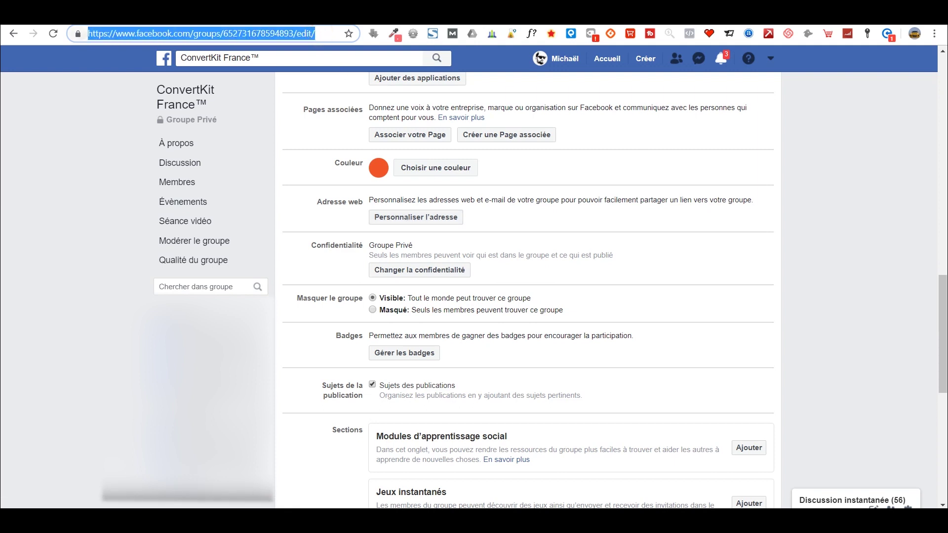
Customise the group's web address with the alias "ConvertKitFranceNonOfficielle" and reload the settings page
click(424, 219)
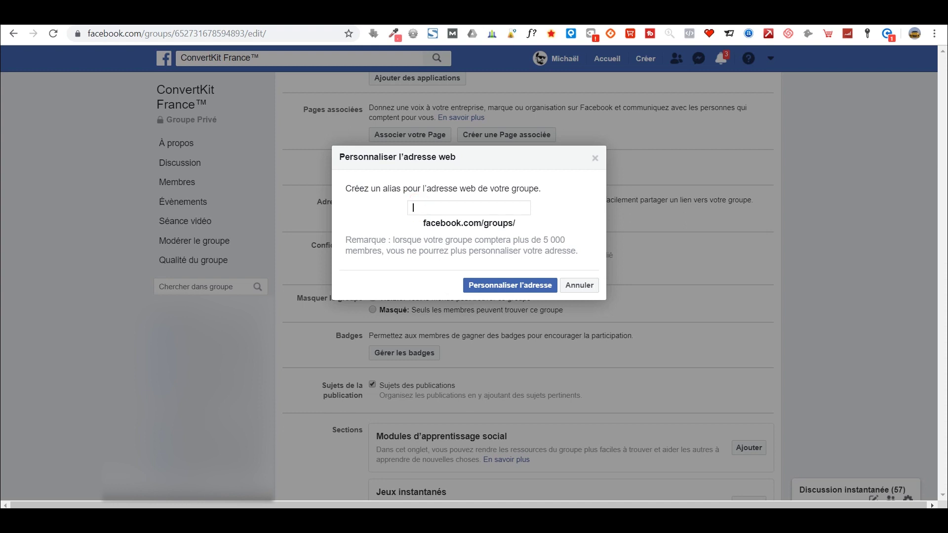
text(ConvertKitFranceNonOfficielle)
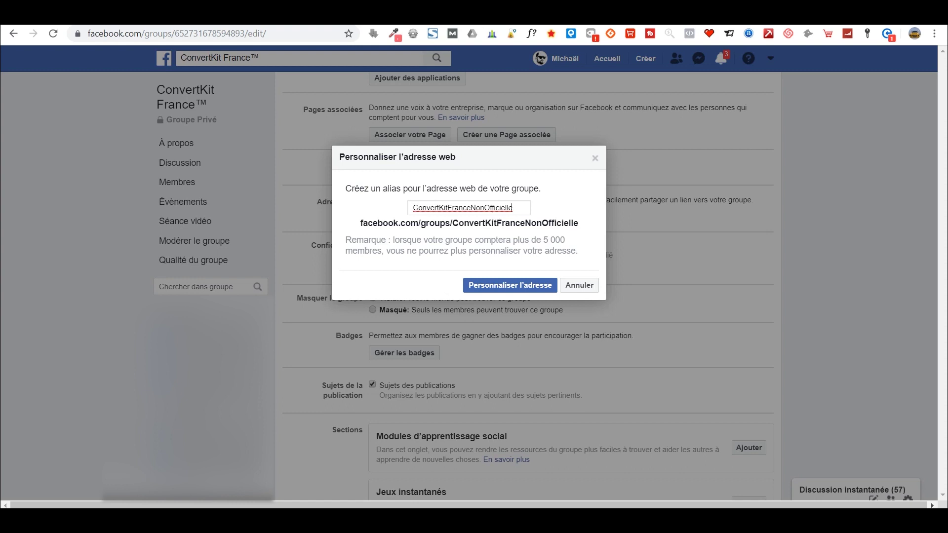
click(520, 207)
click(513, 288)
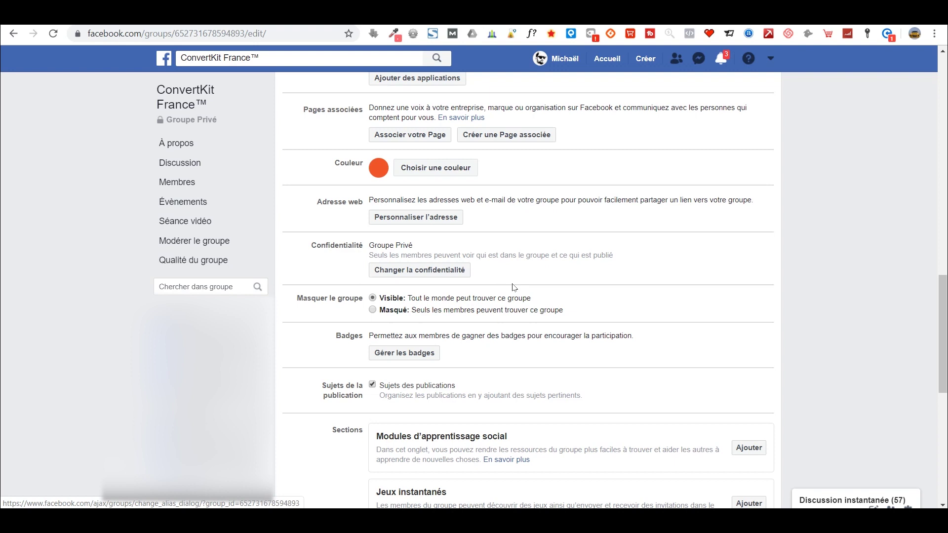
scroll(493, 247, down, 1)
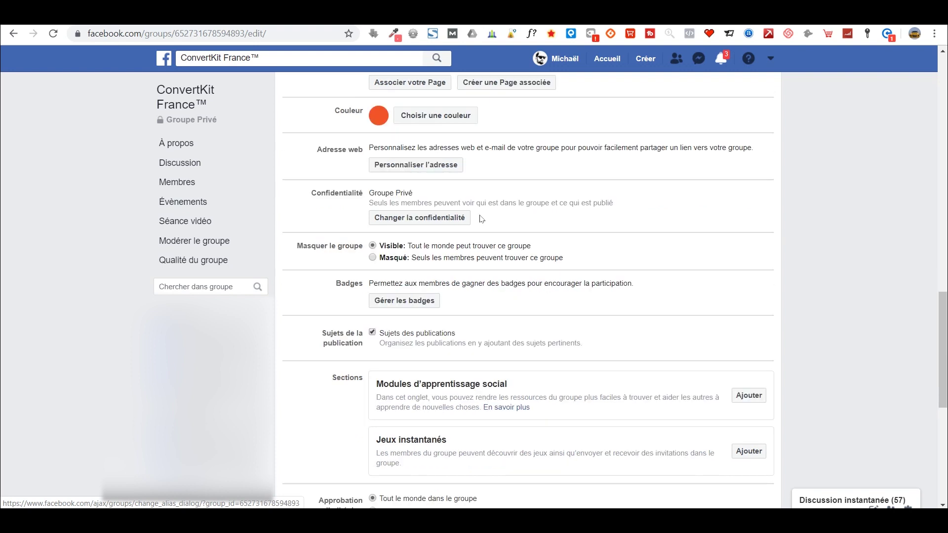
click(57, 35)
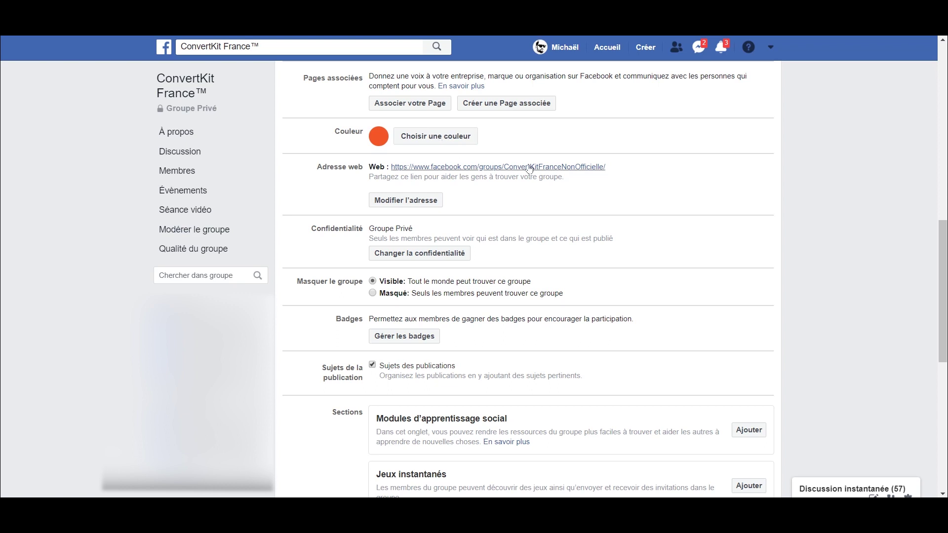
Copy the group's custom web link, open it in the browser and look over the group's discussion page
drag(611, 167, 391, 167)
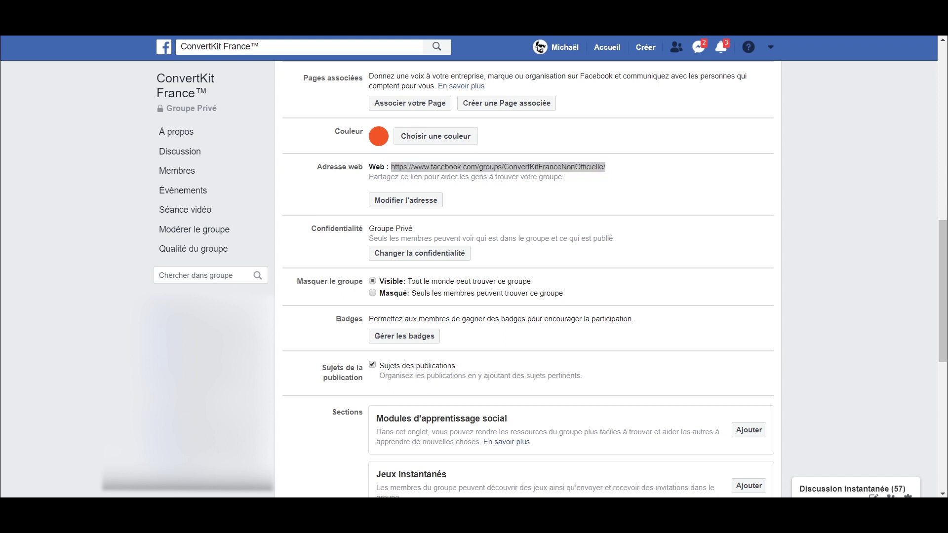
text(https://www.facebook.com/groups/ConvertKitFranceNonOfficielle/)
key(Escape)
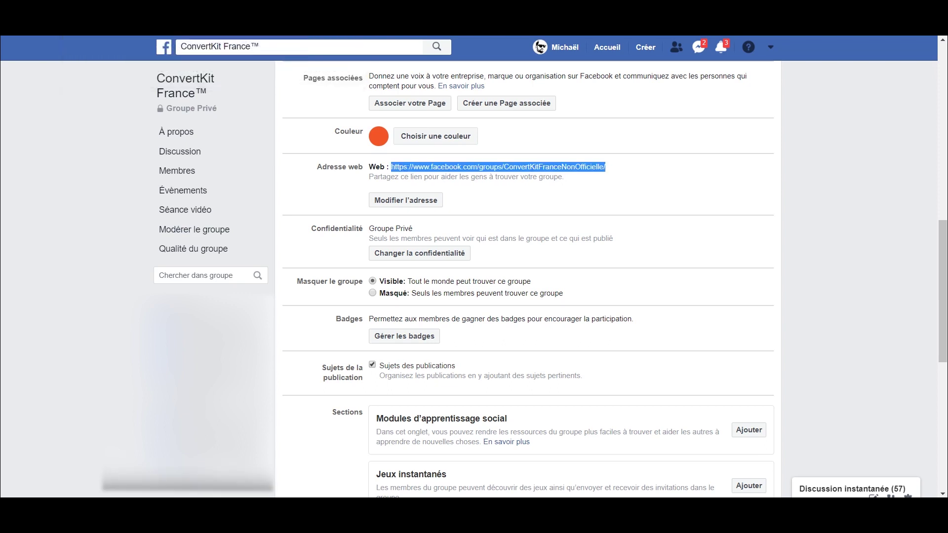
key(Return)
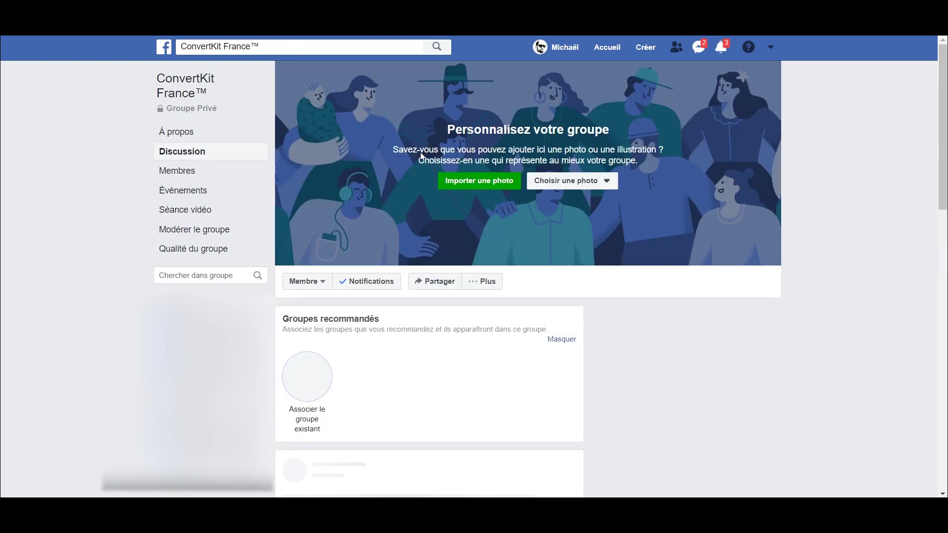
scroll(430, 173, down, 5)
scroll(439, 222, down, 2)
scroll(441, 226, up, 6)
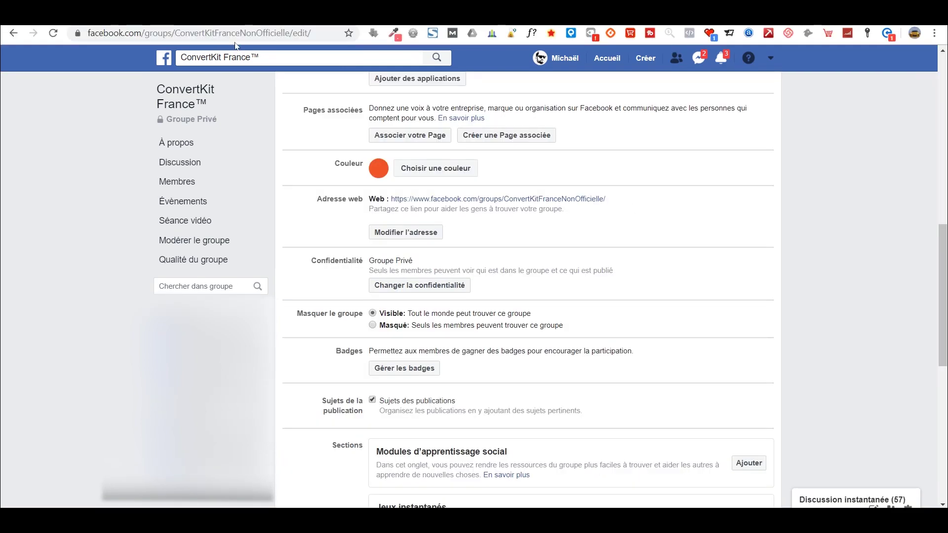
Compare the custom web link in the group's settings with the page URL, selecting the "ConvertKitFranceNonOfficielle" part
click(249, 38)
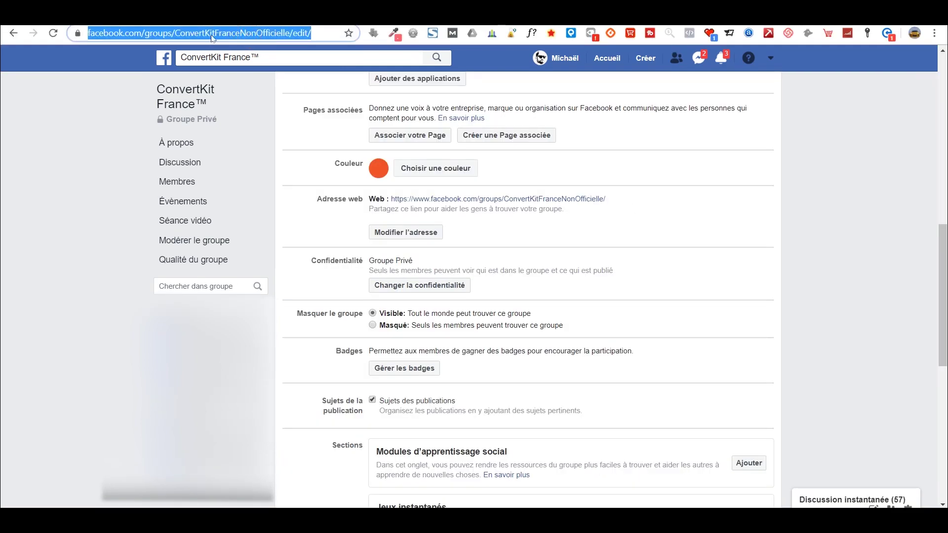
drag(630, 195, 389, 200)
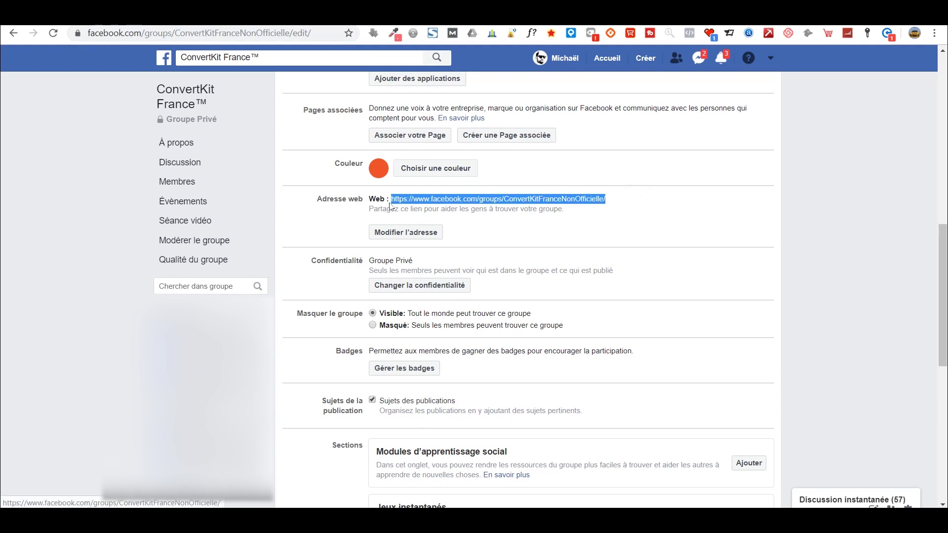
click(627, 203)
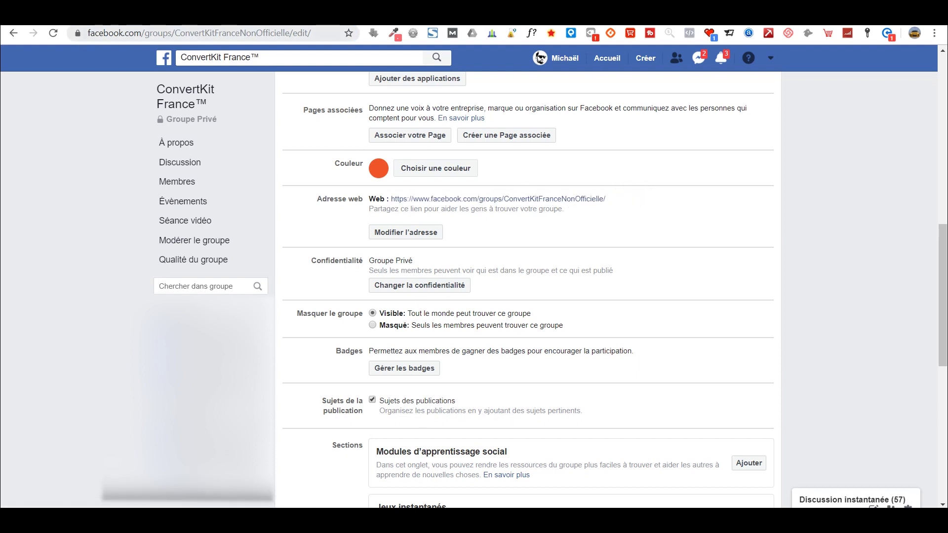
click(174, 34)
click(175, 34)
drag(223, 33, 314, 33)
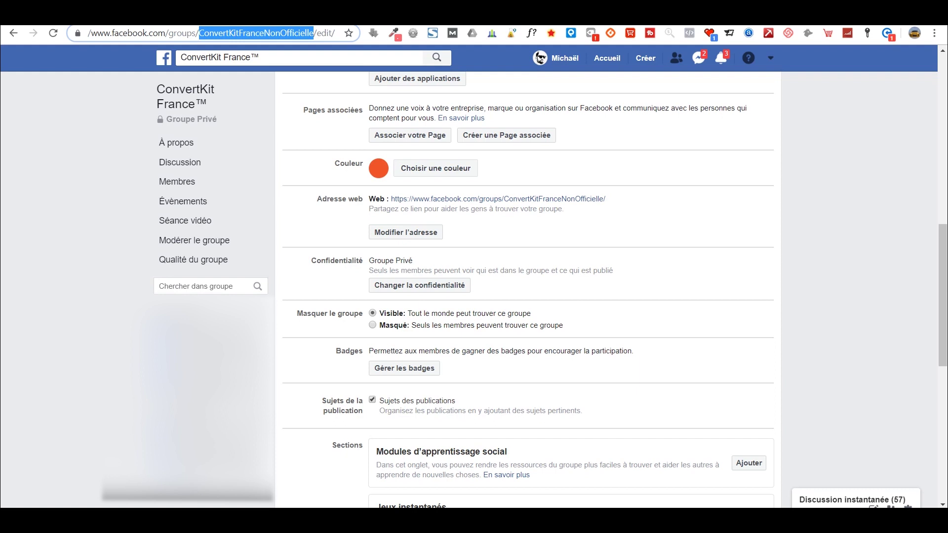
click(634, 217)
click(585, 220)
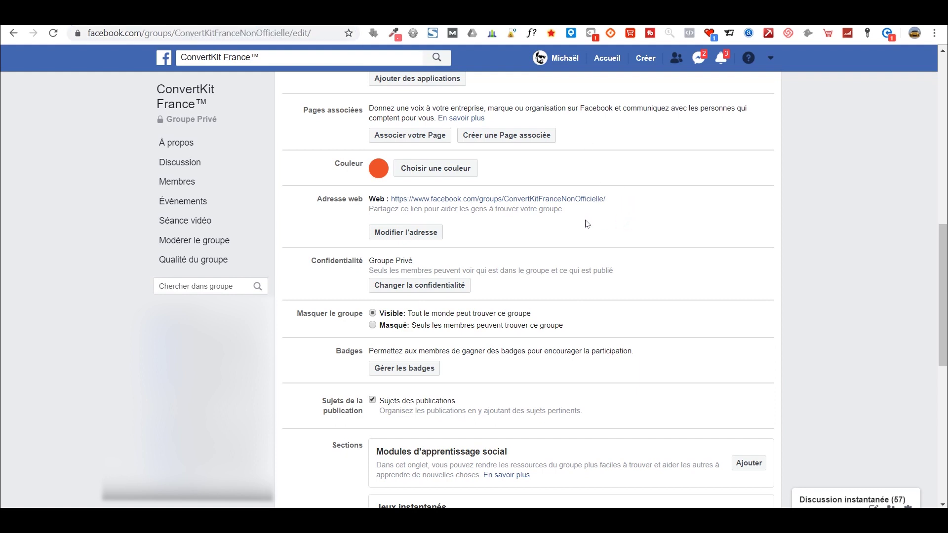
Review the group's confidentiality setting, keep it on "Privé" and confirm
scroll(586, 224, down, 3)
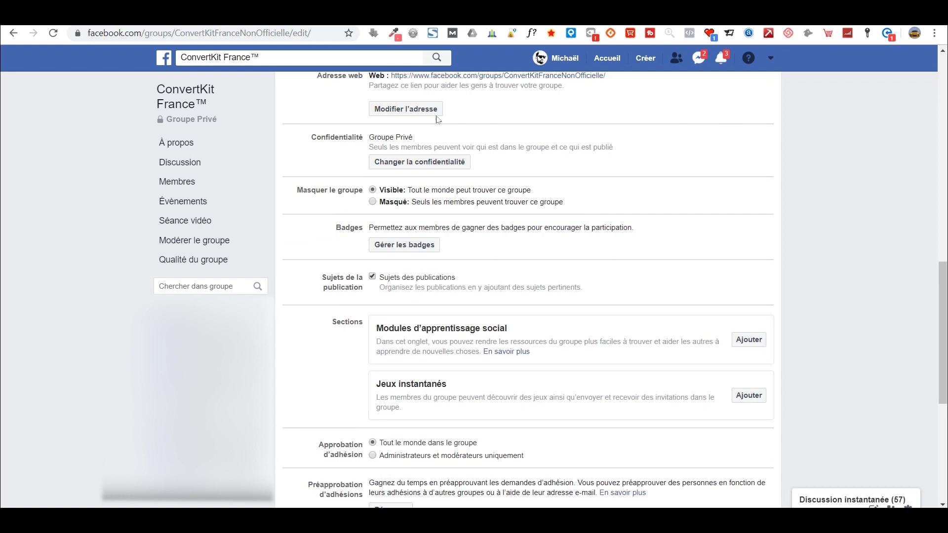
click(433, 162)
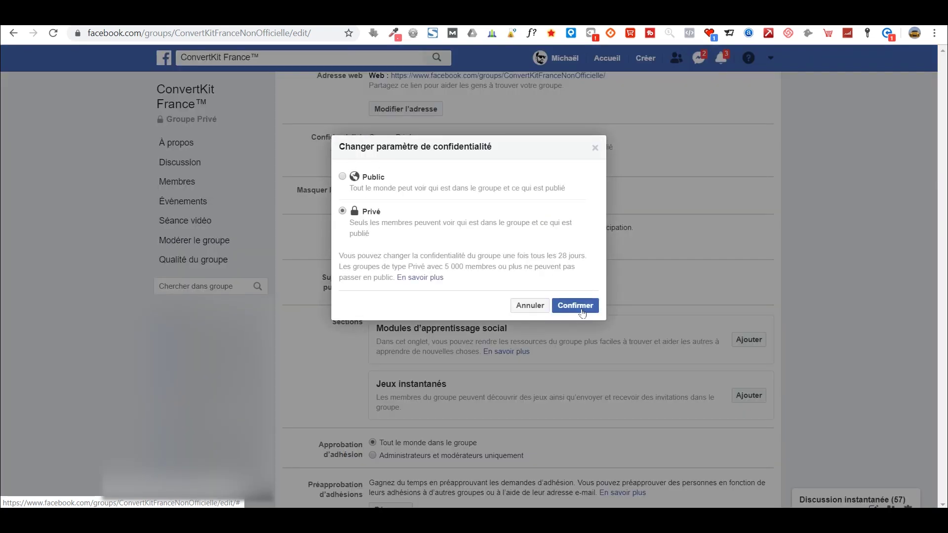
click(576, 306)
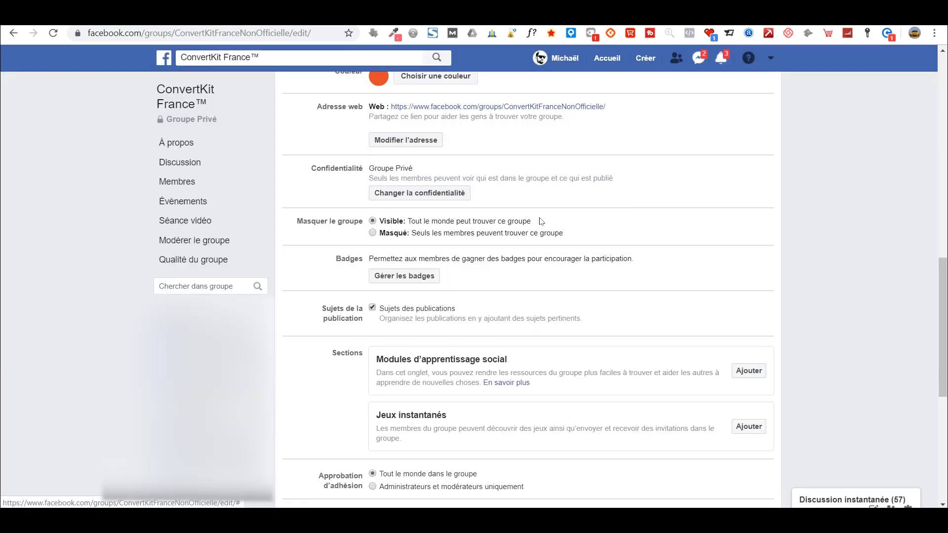
Review the available group badges, including "Membre fondateur", and close them without making changes
scroll(488, 191, down, 1)
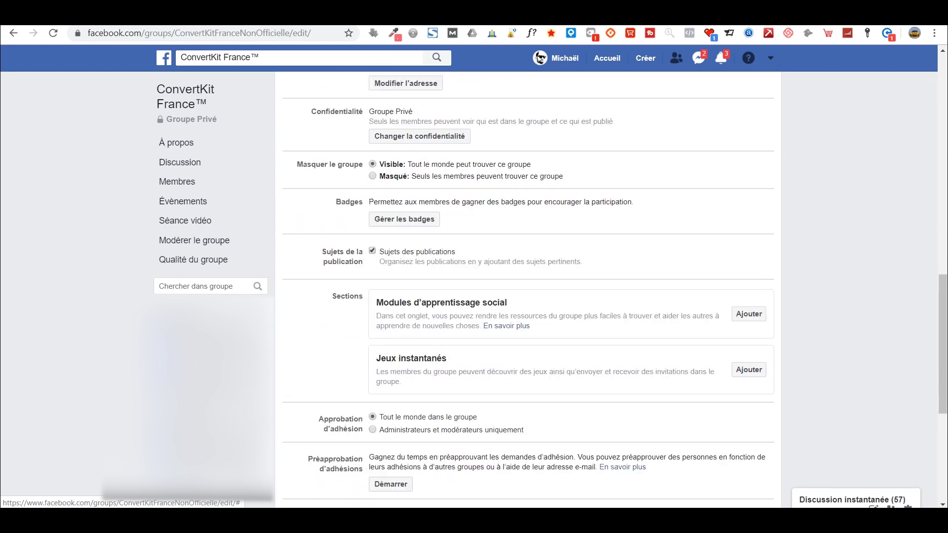
scroll(543, 164, down, 1)
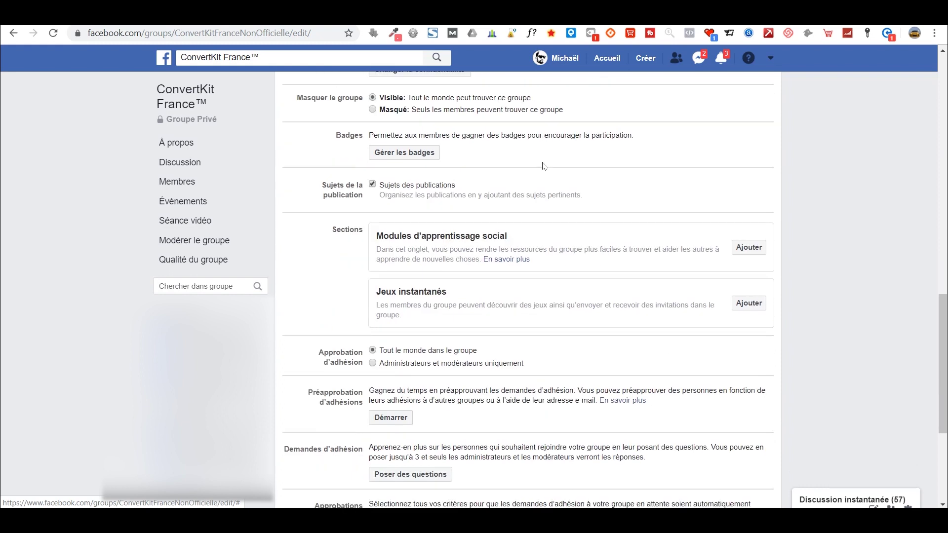
click(394, 155)
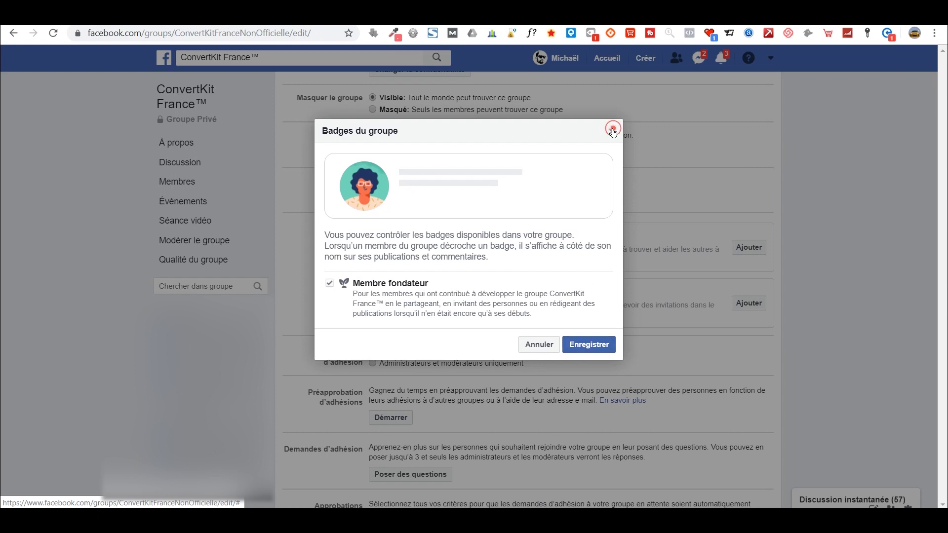
click(611, 132)
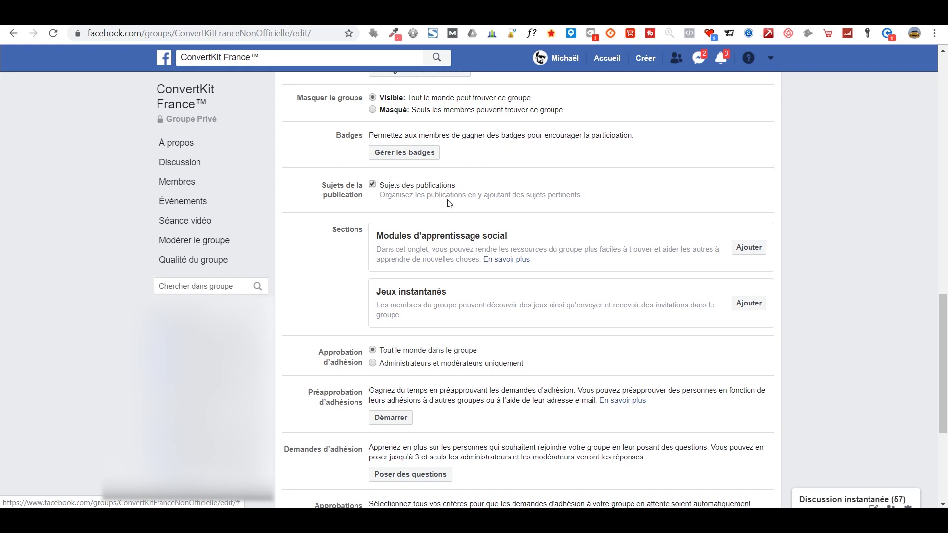
Restrict membership approval to "Administrateurs et modérateurs uniquement" and review the membership pre-approval options without choosing one
scroll(450, 203, down, 4)
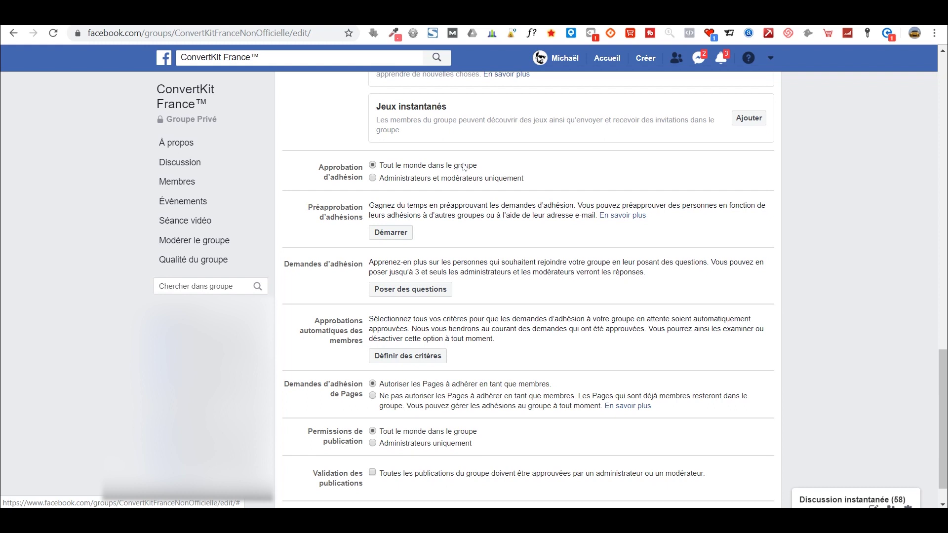
click(373, 178)
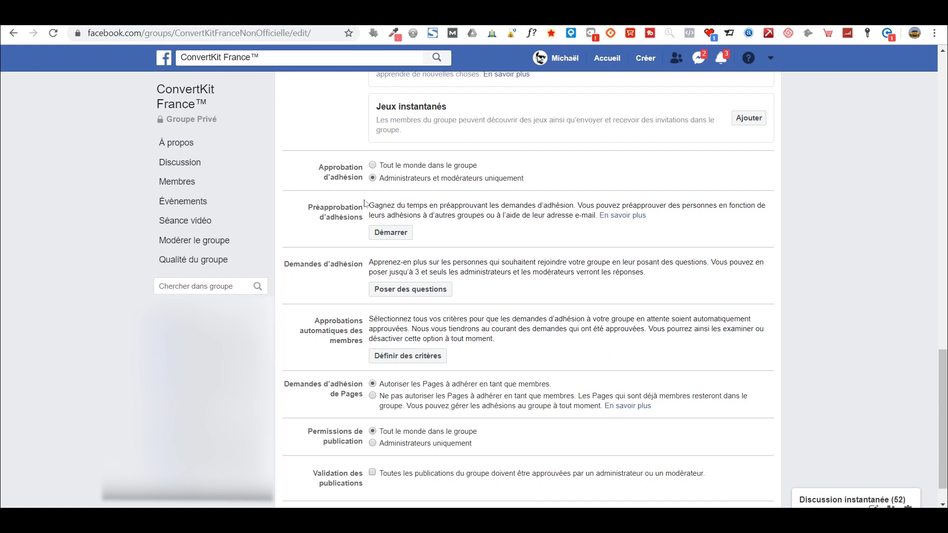
click(396, 233)
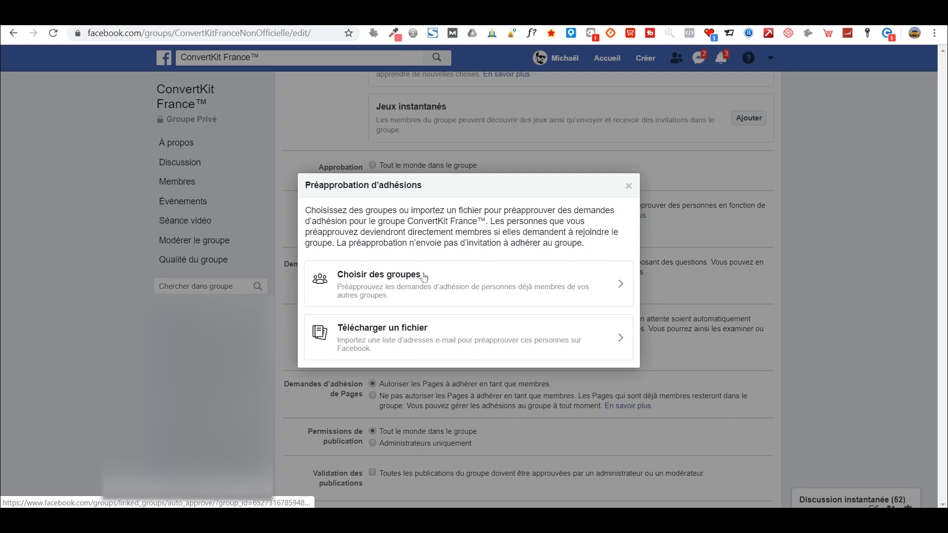
click(629, 188)
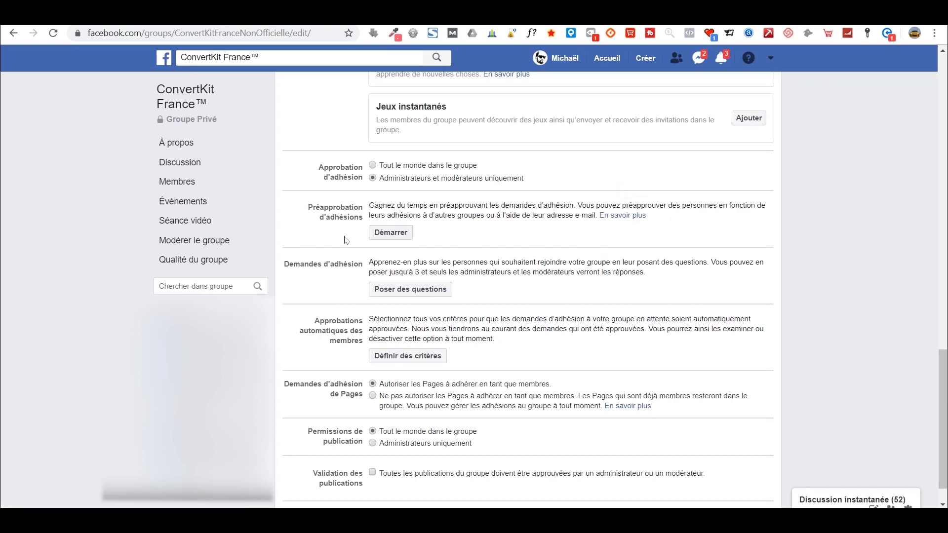
Start a new question in the group's membership questionnaire and set its answer type to "Réponse rédigée"
click(417, 292)
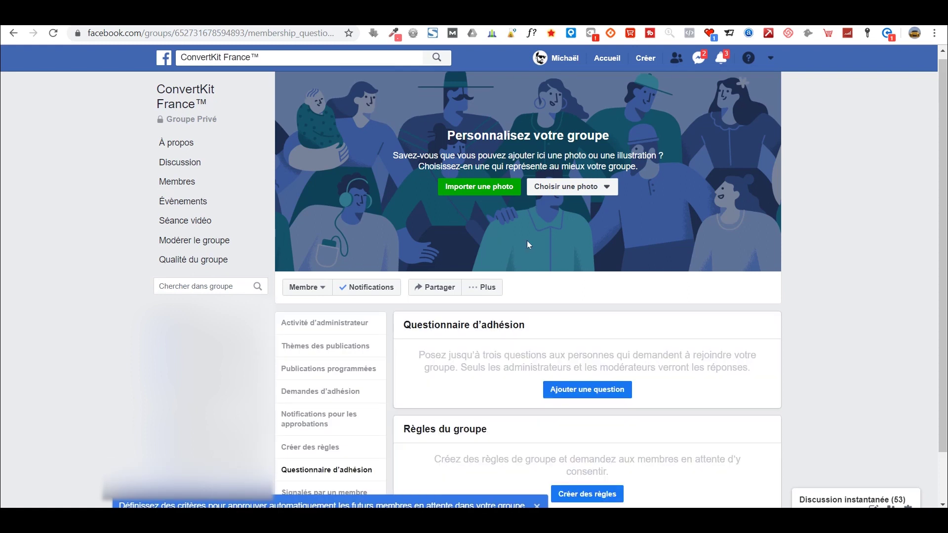
scroll(528, 245, down, 1)
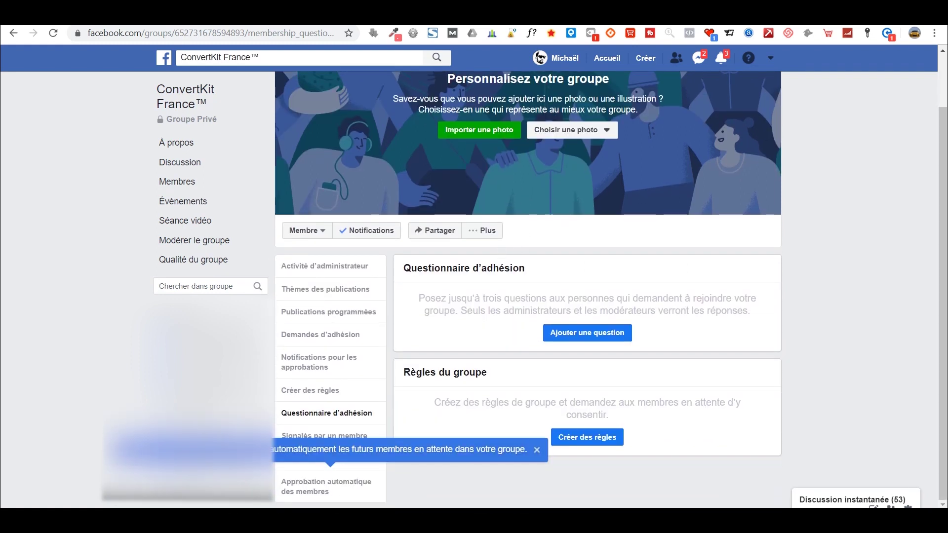
click(587, 332)
click(370, 209)
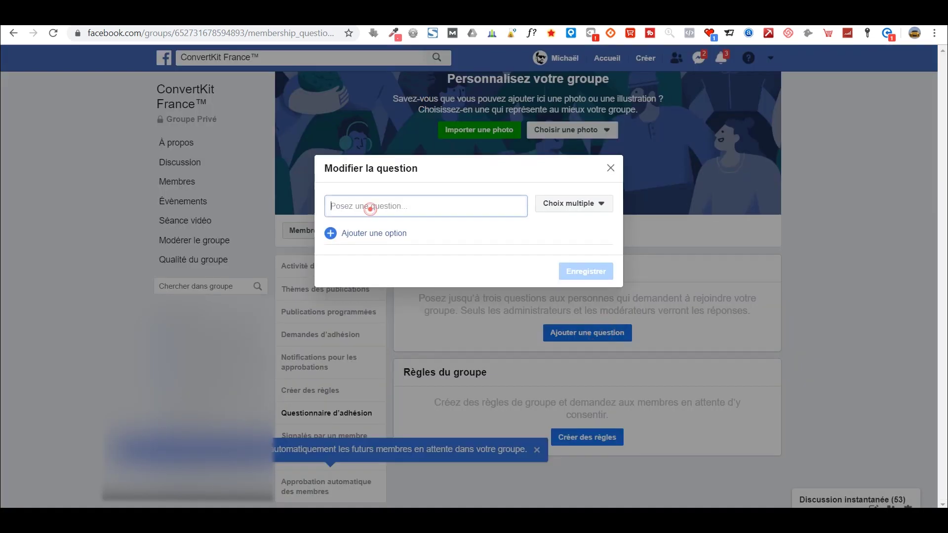
click(601, 205)
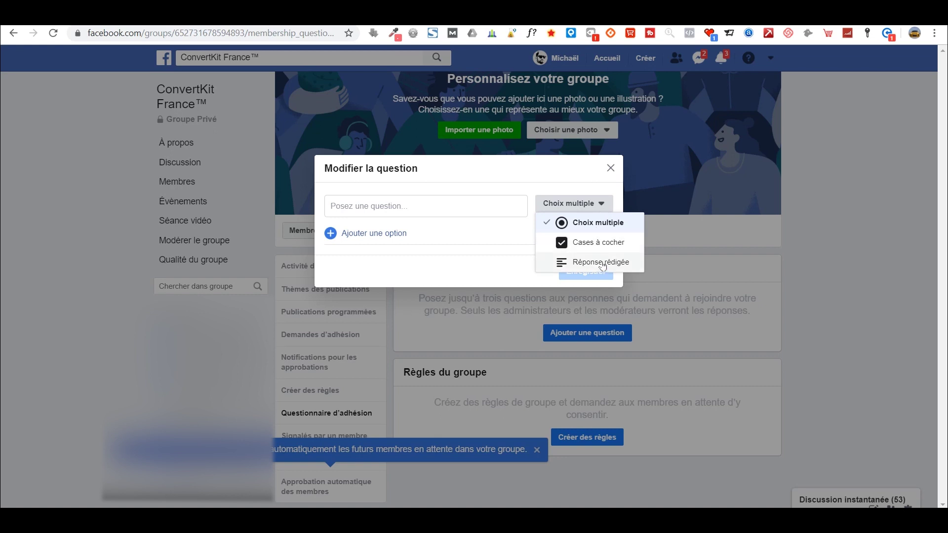
click(576, 264)
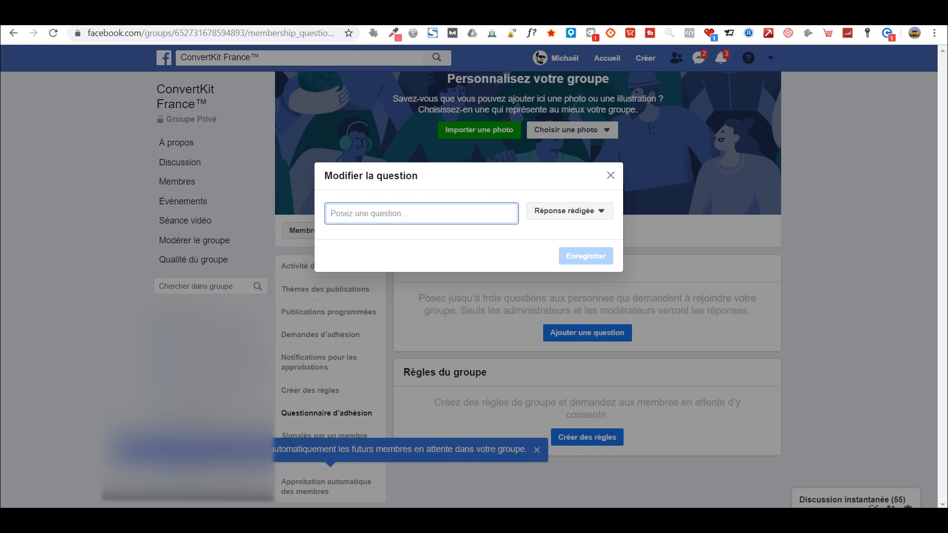
Write the membership question "Pourquoi voulez-vous rejoindre ce groupe" and save it
text(POurquoi)
key(BackSpace)
key(BackSpace)
key(BackSpace)
key(BackSpace)
key(BackSpace)
key(BackSpace)
text(ourquoi vo)
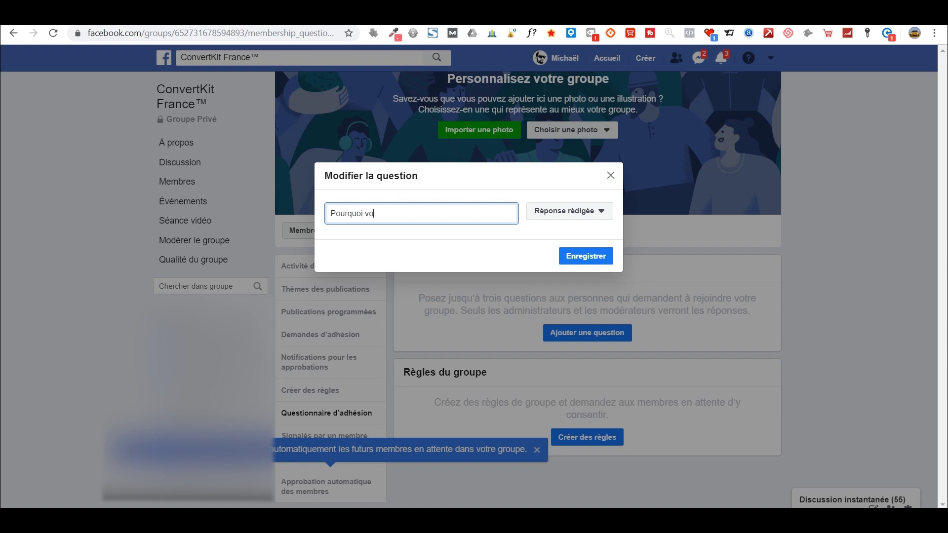
text(ulez-vous rejoindre ce groupe)
click(586, 256)
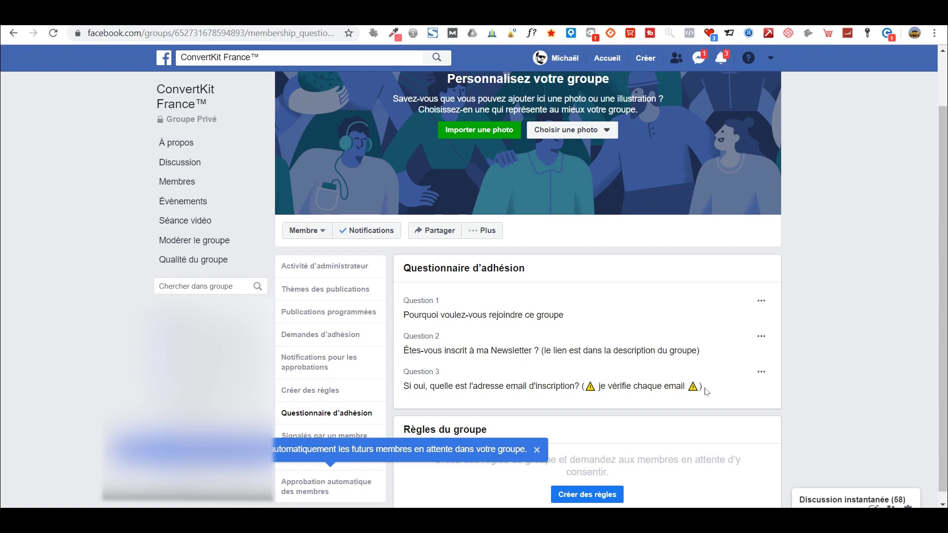
Return to the group's settings, change the group type to "Apprentissage social" and save the type
click(481, 232)
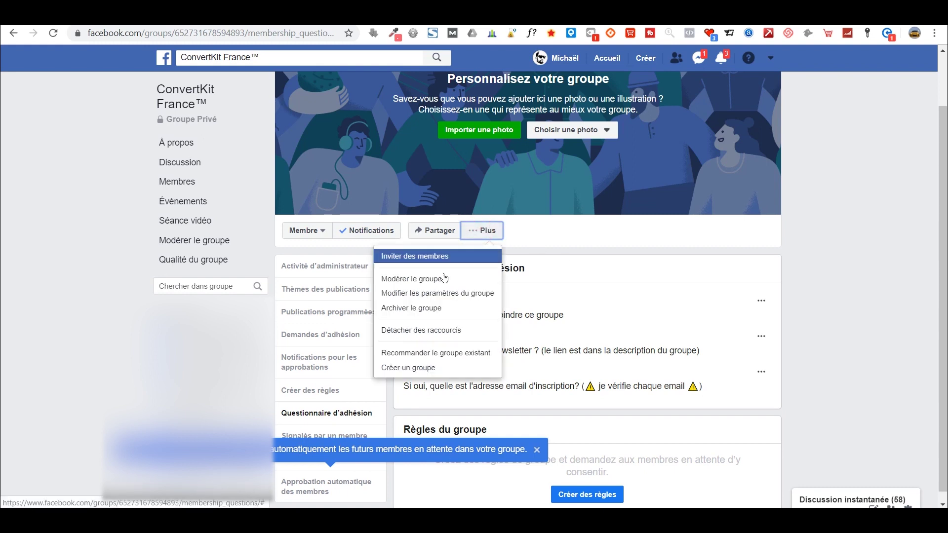
click(430, 294)
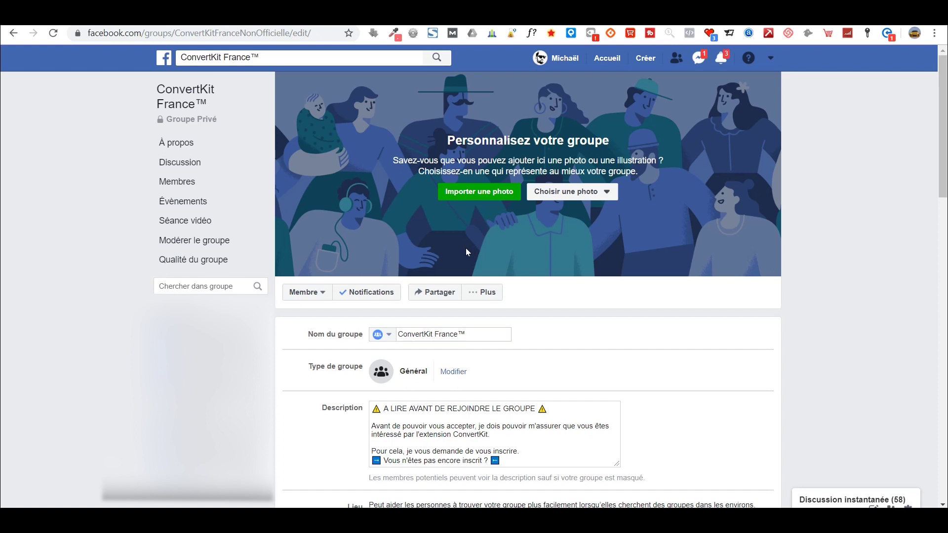
scroll(466, 249, down, 2)
scroll(582, 226, down, 2)
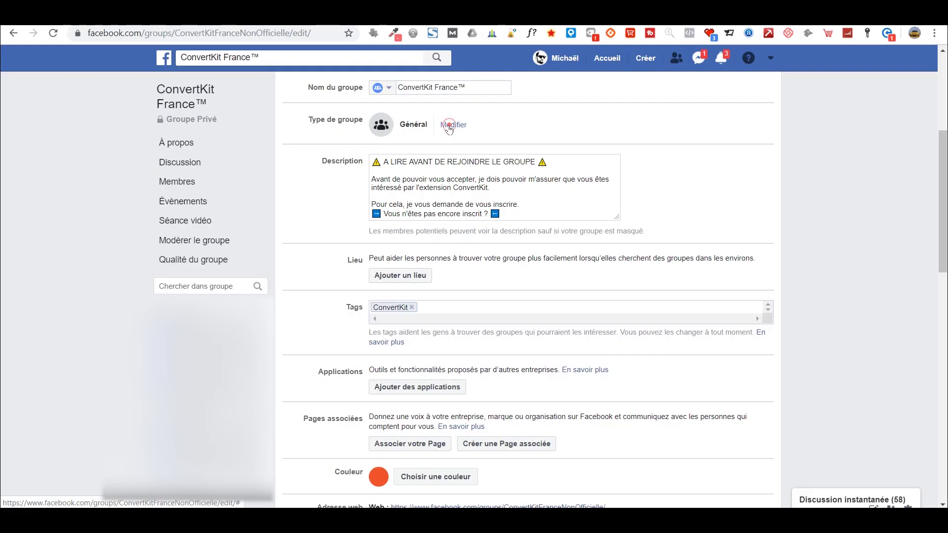
click(452, 127)
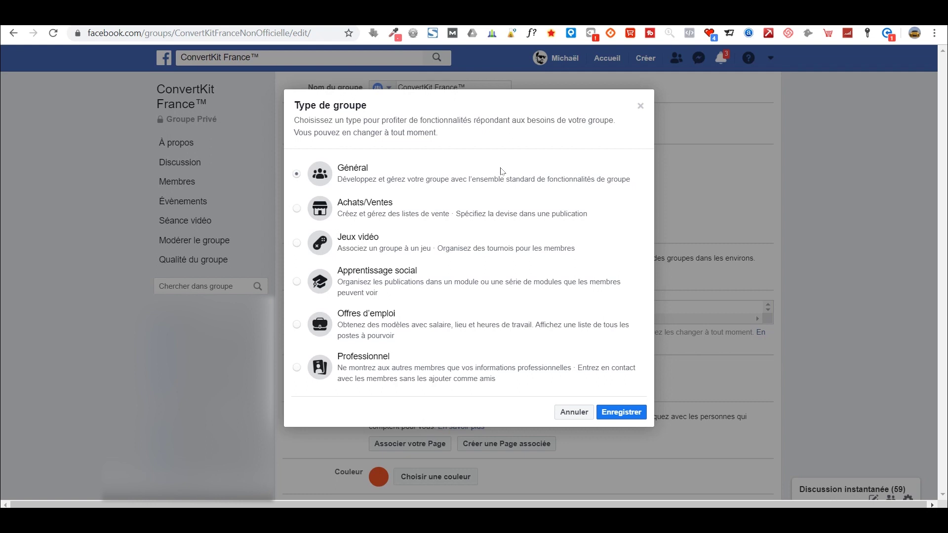
click(297, 283)
click(622, 414)
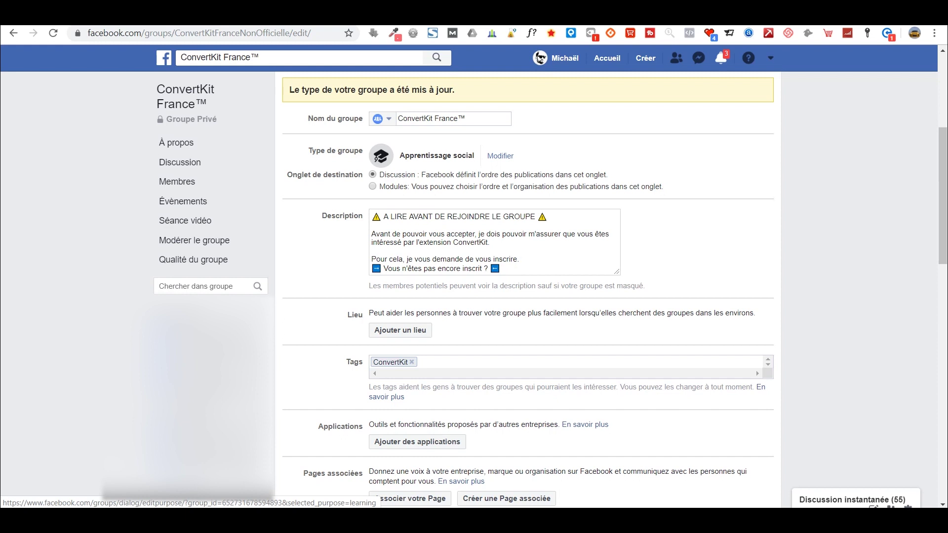
Review the criteria available for automatic member approvals and close them without choosing any
scroll(534, 303, down, 3)
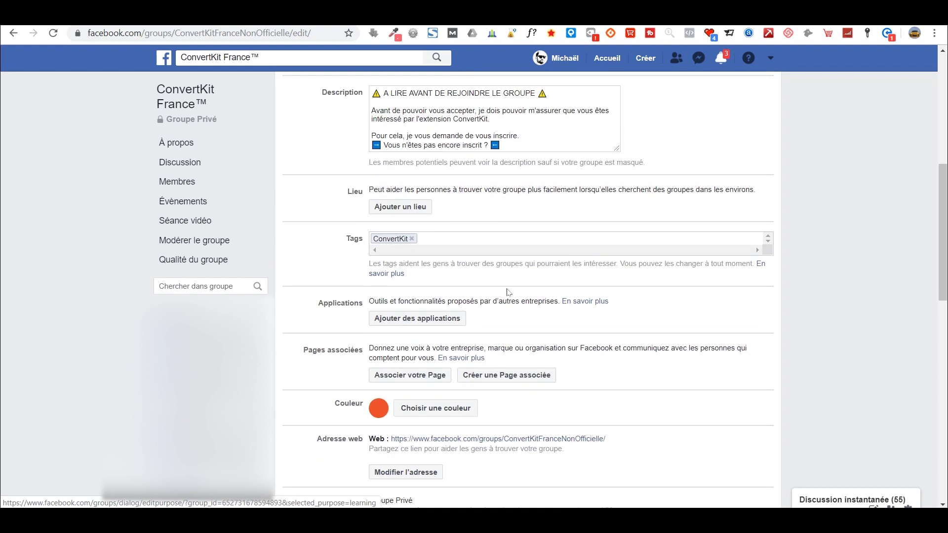
scroll(503, 289, down, 5)
scroll(481, 276, down, 3)
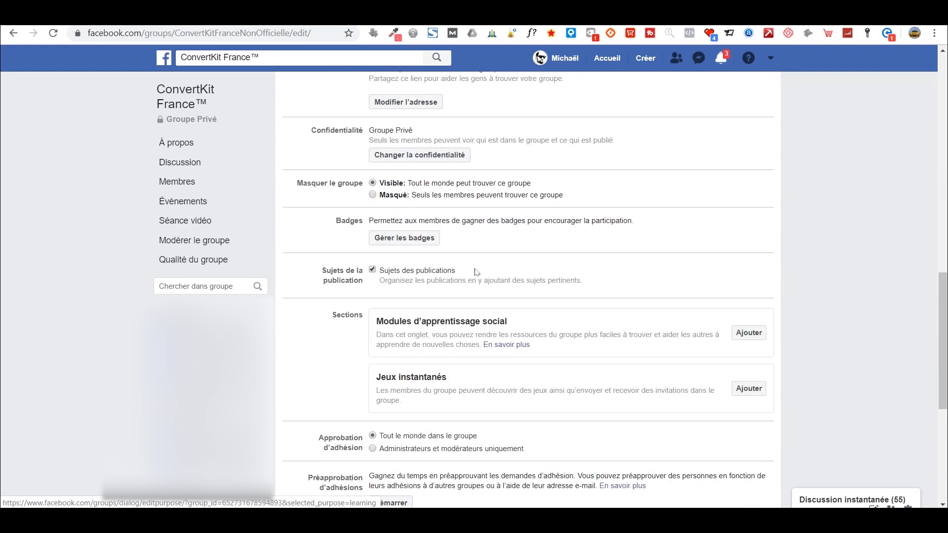
scroll(464, 267, down, 6)
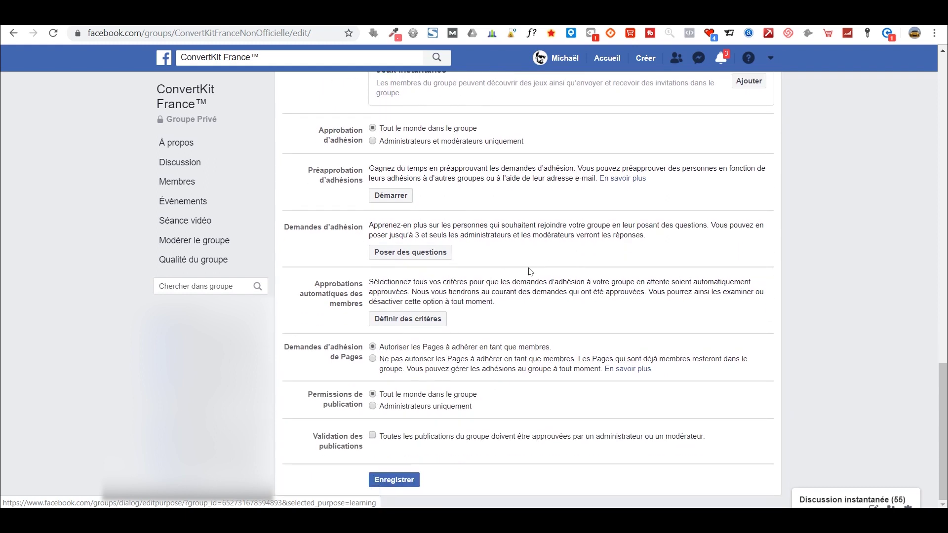
click(417, 320)
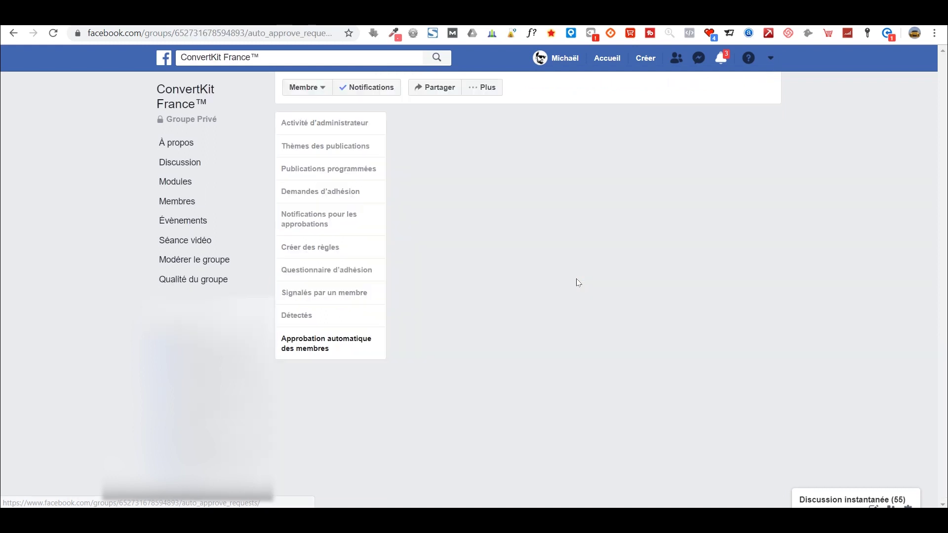
scroll(548, 274, down, 1)
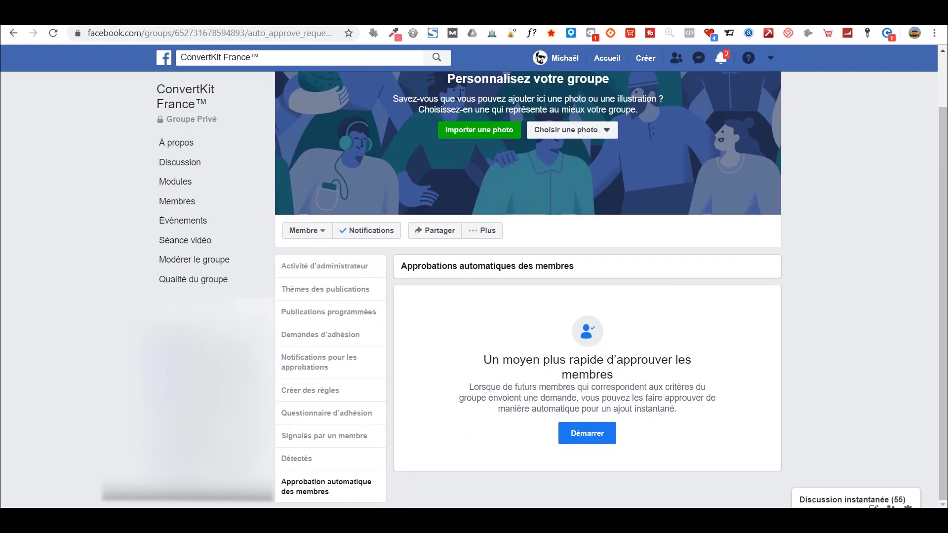
click(585, 432)
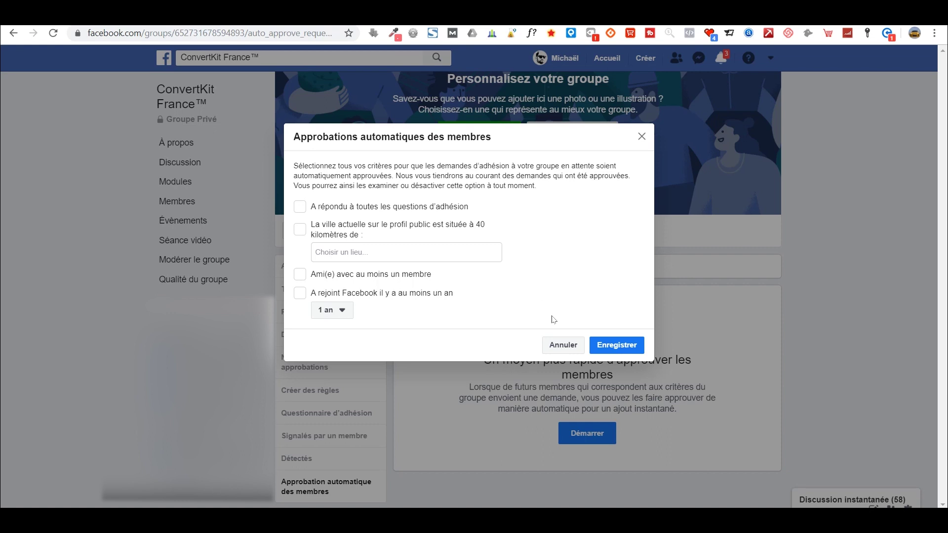
click(560, 343)
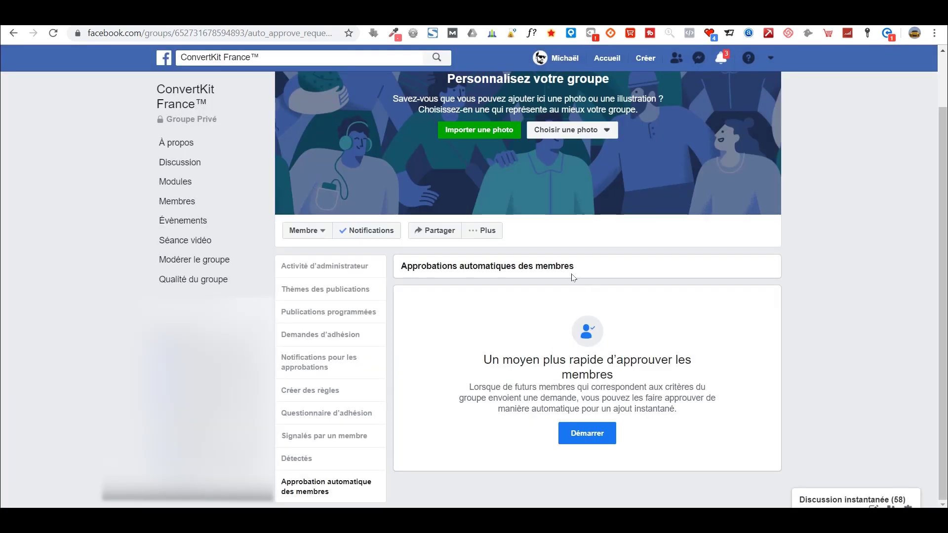
In the group's settings, disallow Pages from joining as members, require administrator or moderator approval for all posts, and save
click(482, 230)
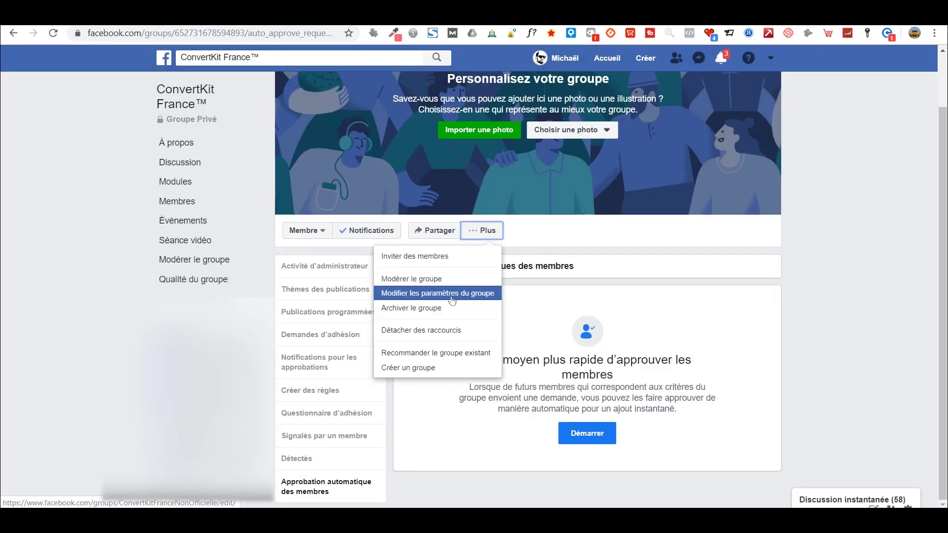
click(470, 294)
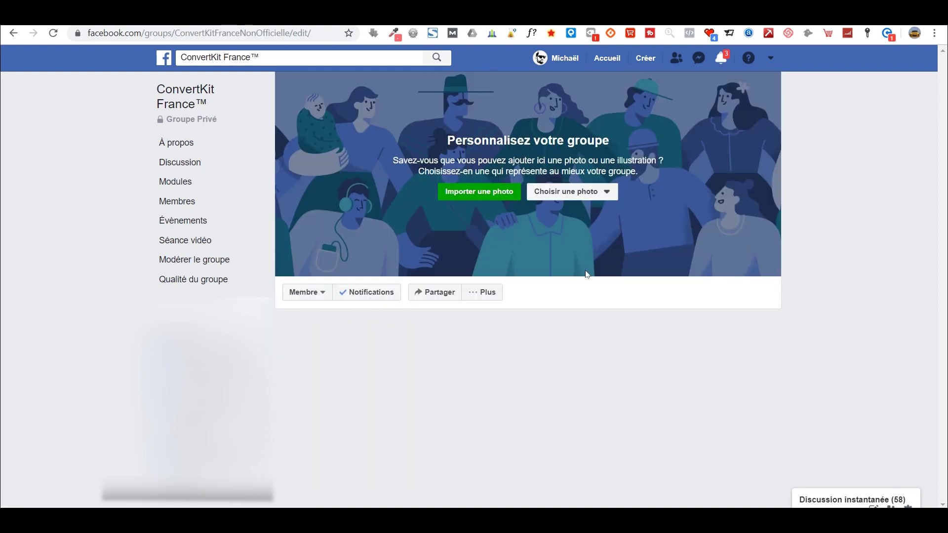
scroll(491, 258, down, 10)
scroll(490, 258, down, 9)
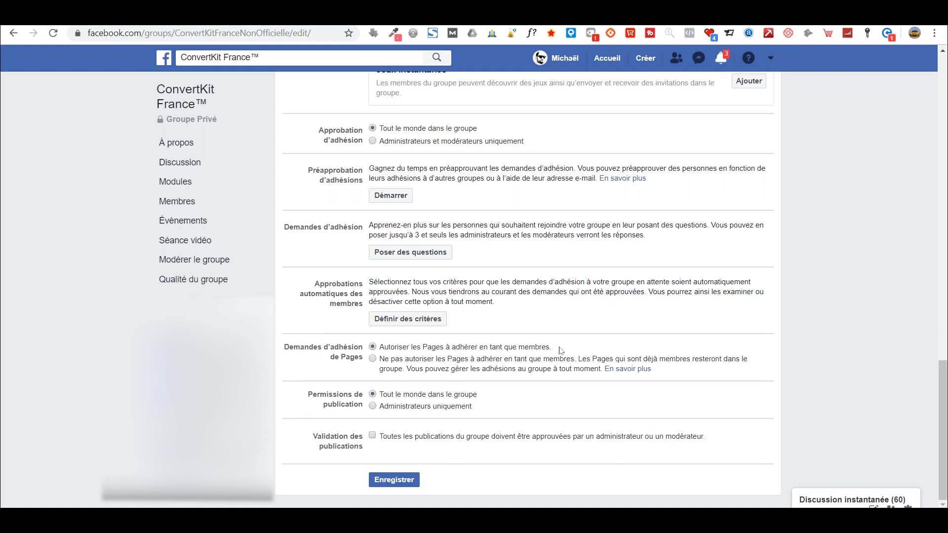
click(373, 359)
click(373, 437)
click(394, 481)
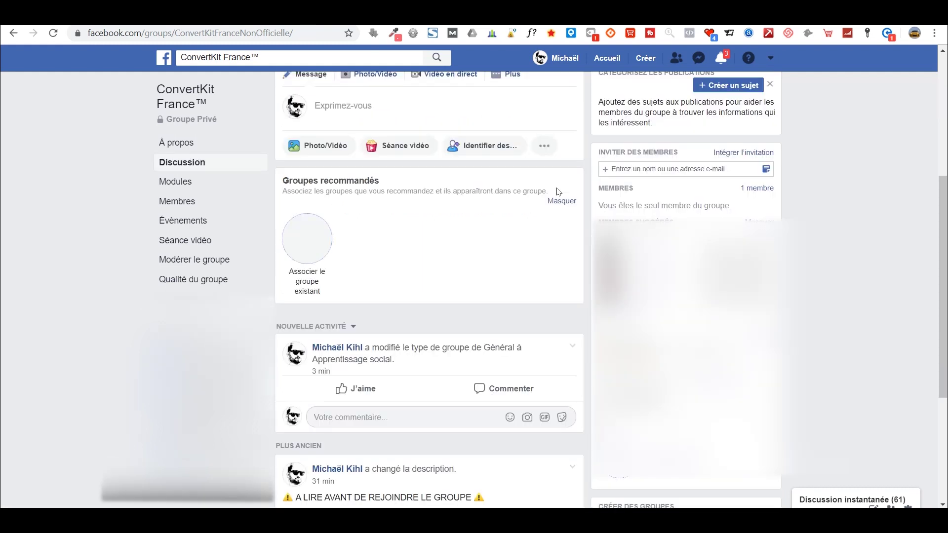
Look through the group's Modules, Membres and Modérer le groupe sections
scroll(518, 188, up, 5)
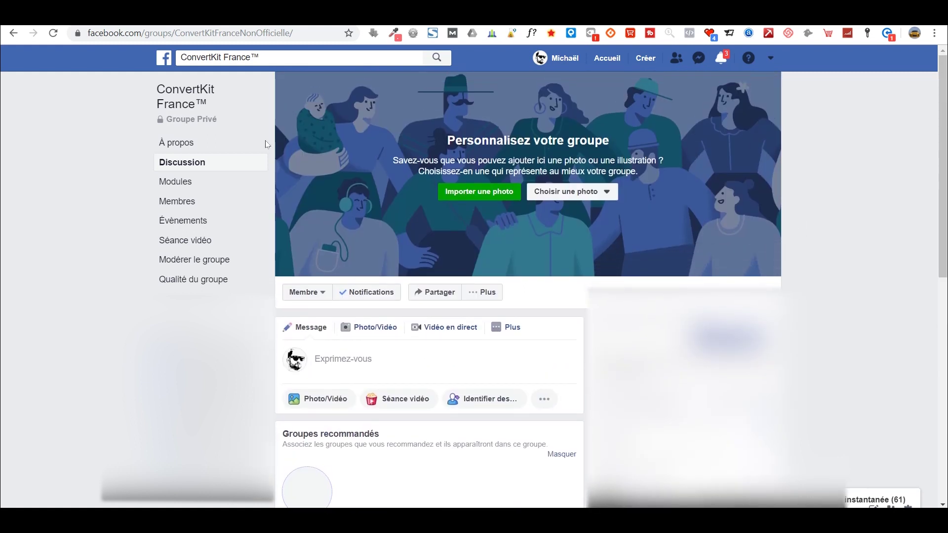
click(176, 182)
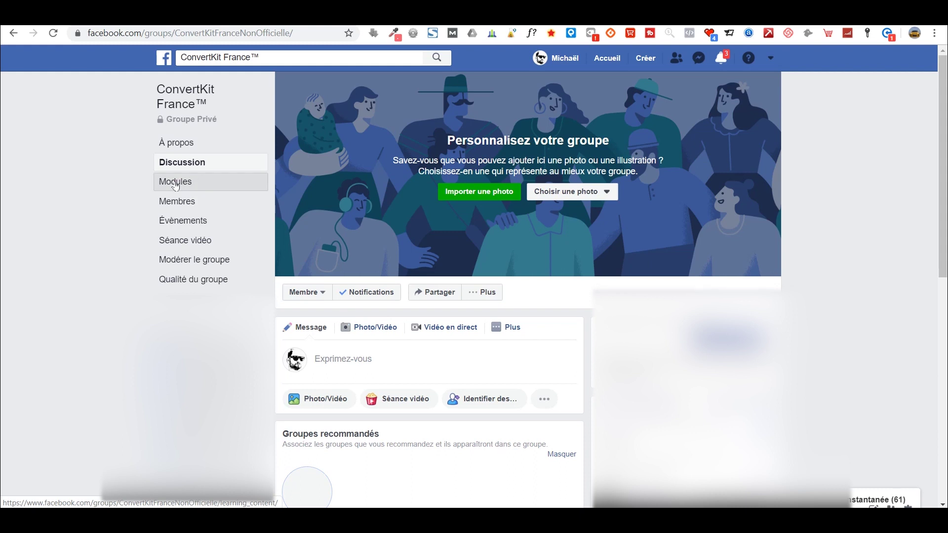
scroll(389, 197, down, 7)
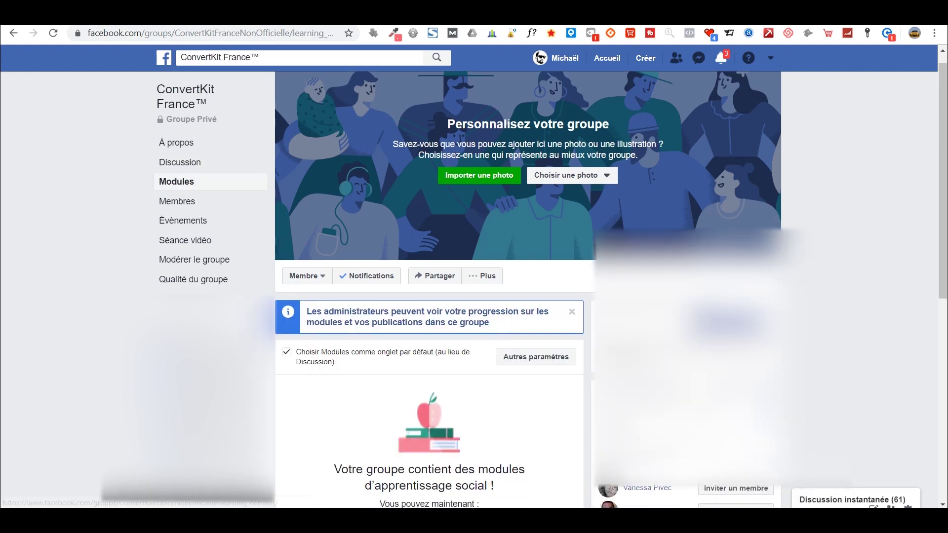
scroll(446, 240, up, 7)
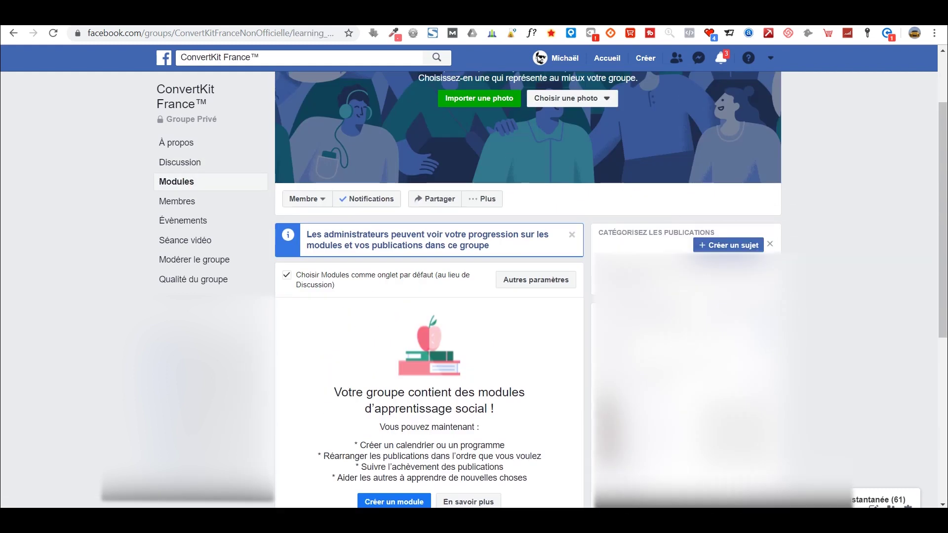
click(172, 207)
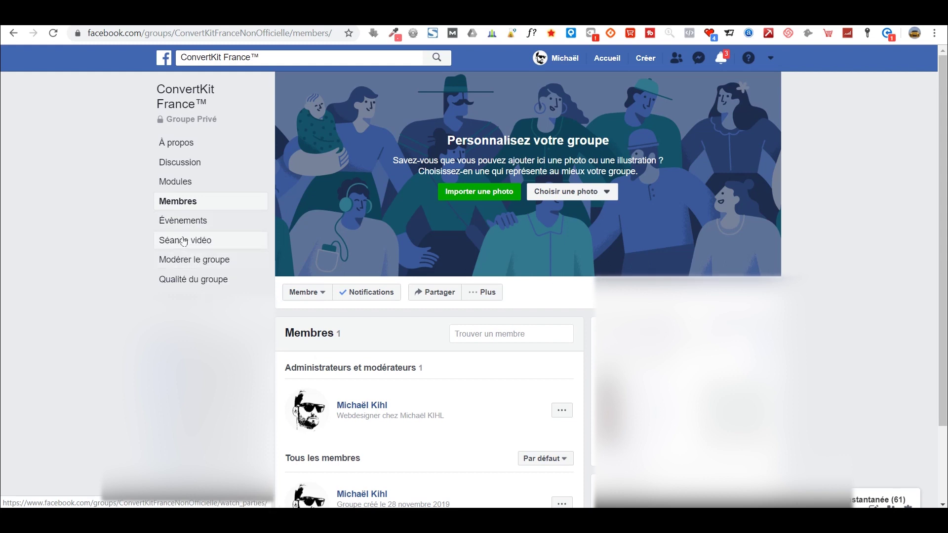
click(205, 261)
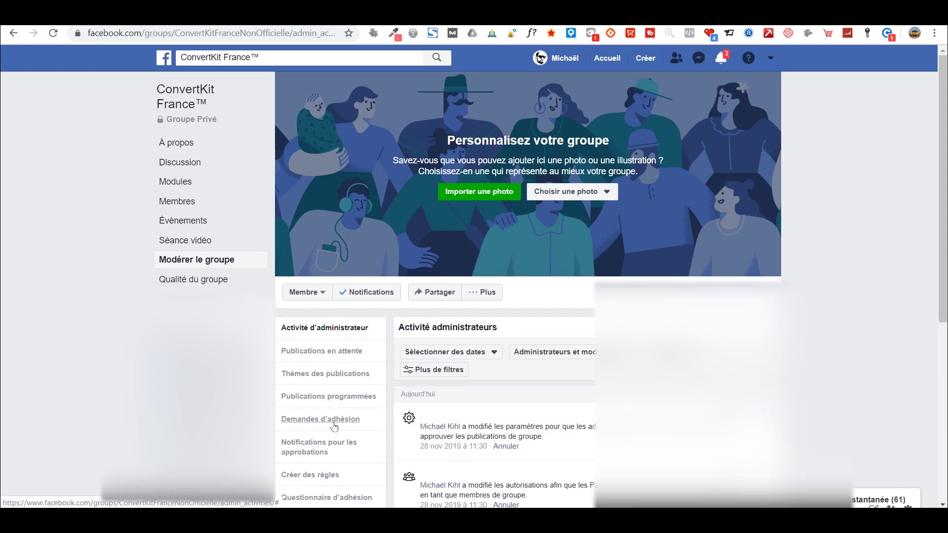
Review the group's À propos page with its full description expanded
click(176, 143)
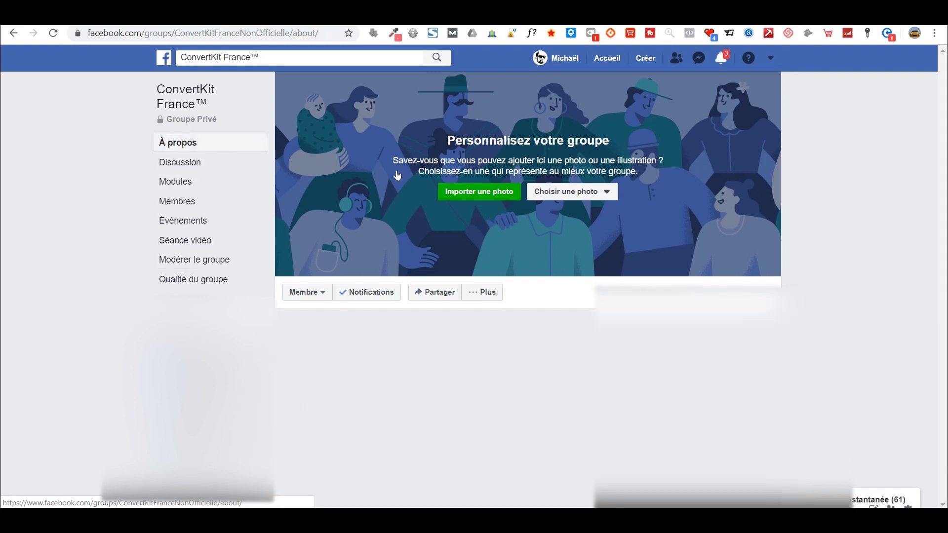
scroll(528, 288, down, 3)
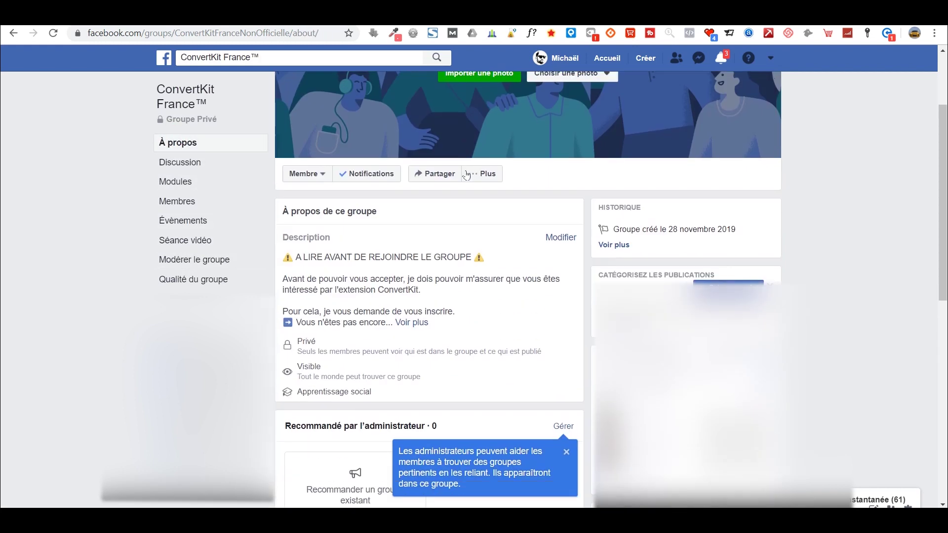
click(411, 255)
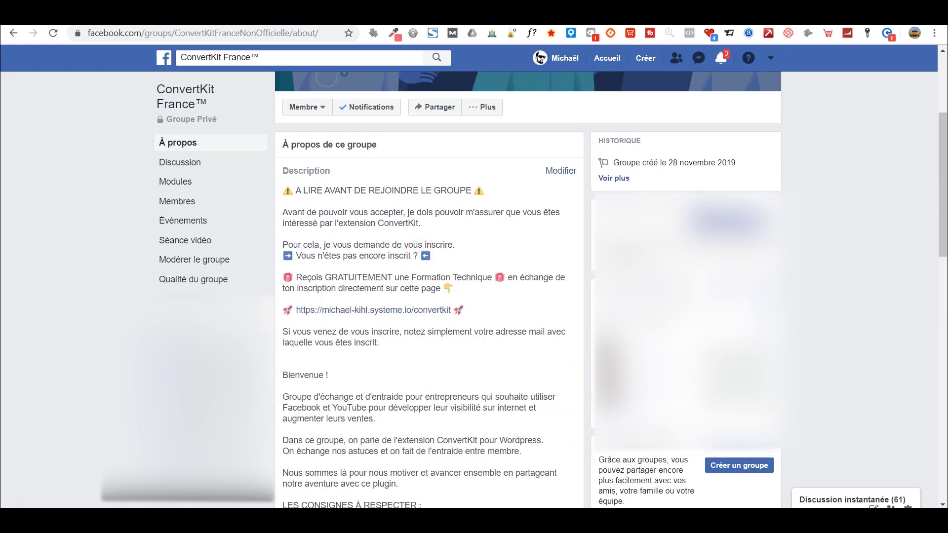
scroll(439, 213, down, 6)
scroll(439, 213, up, 9)
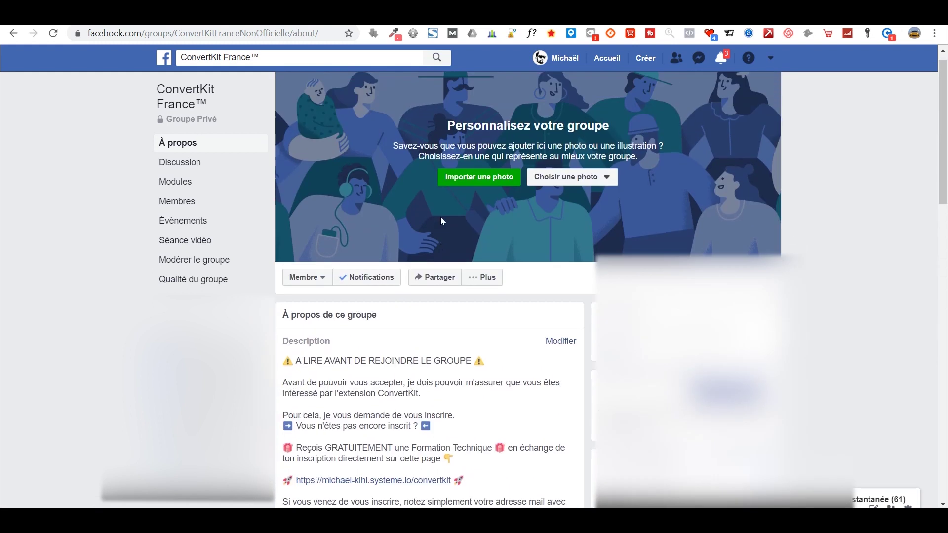